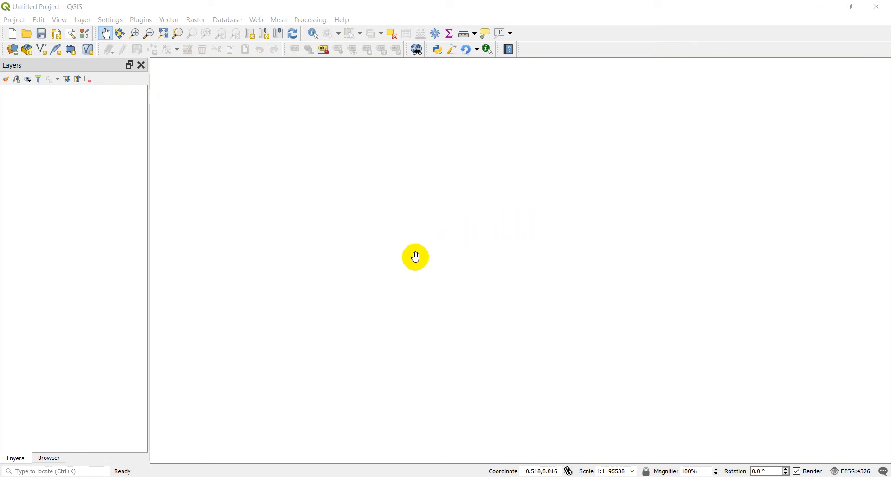
# Add ned10m.tif from C:\temp\elevation to the map canvas, accepting the preselected datum transformation
pyautogui.click(49, 461)
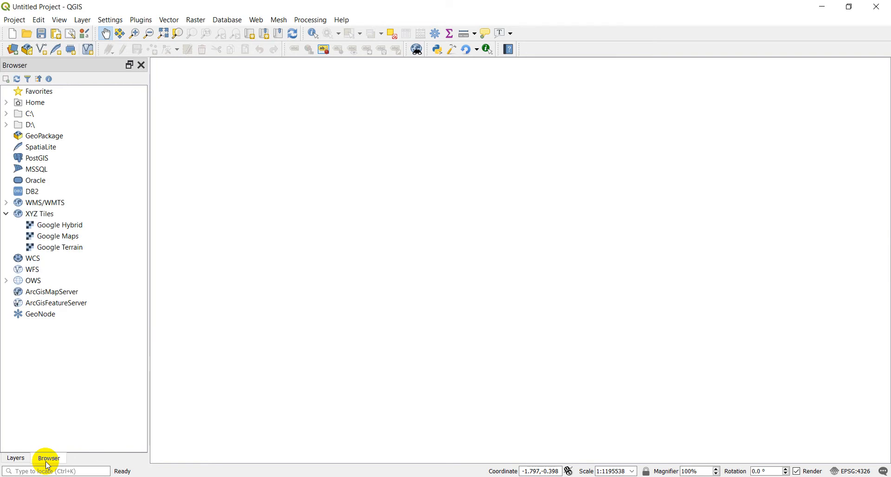
pyautogui.click(6, 116)
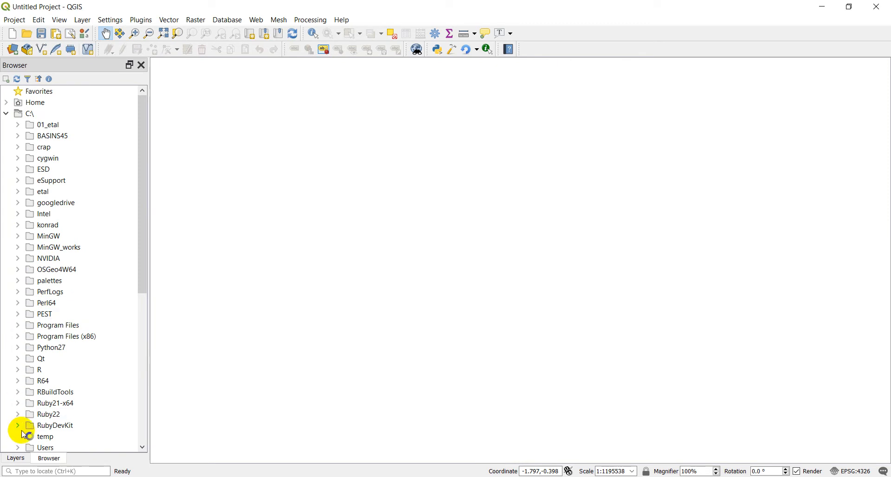
pyautogui.click(24, 437)
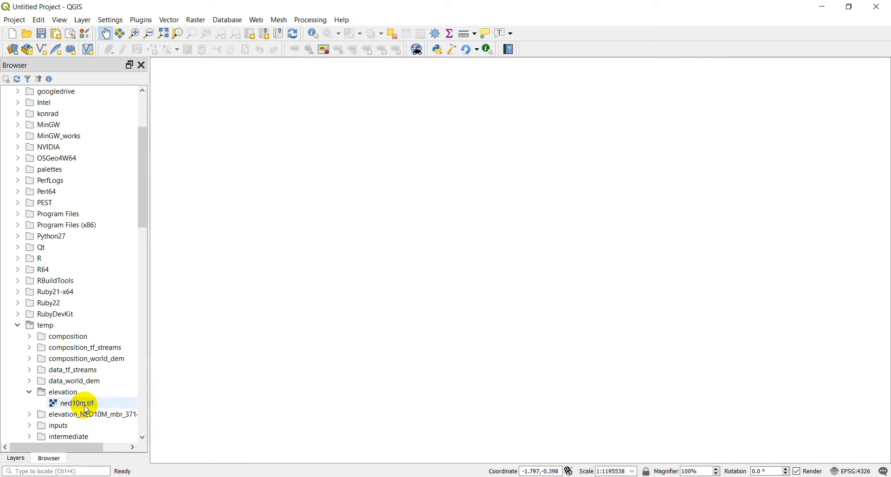
pyautogui.moveTo(76, 403); pyautogui.dragTo(337, 311)
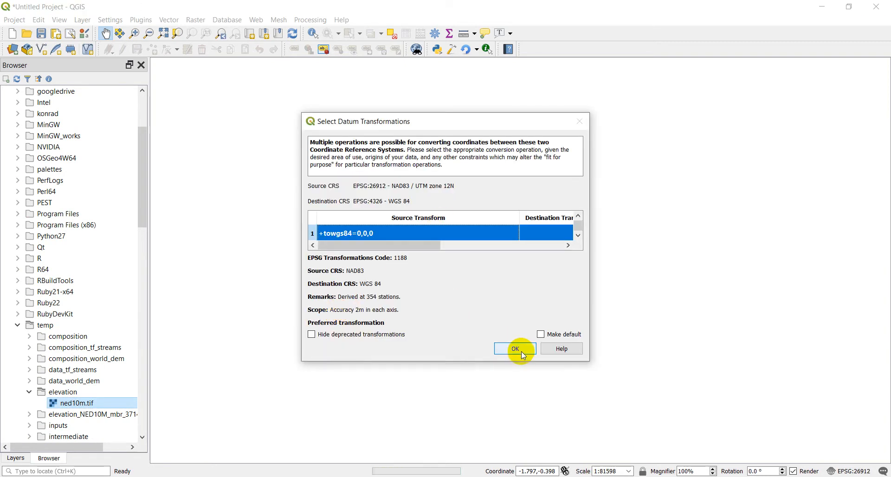
pyautogui.click(521, 351)
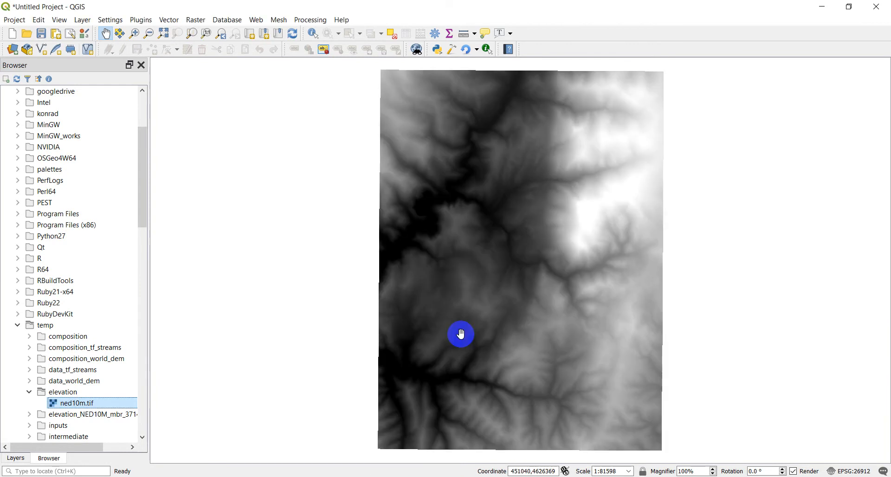
pyautogui.moveTo(529, 242); pyautogui.dragTo(511, 242)
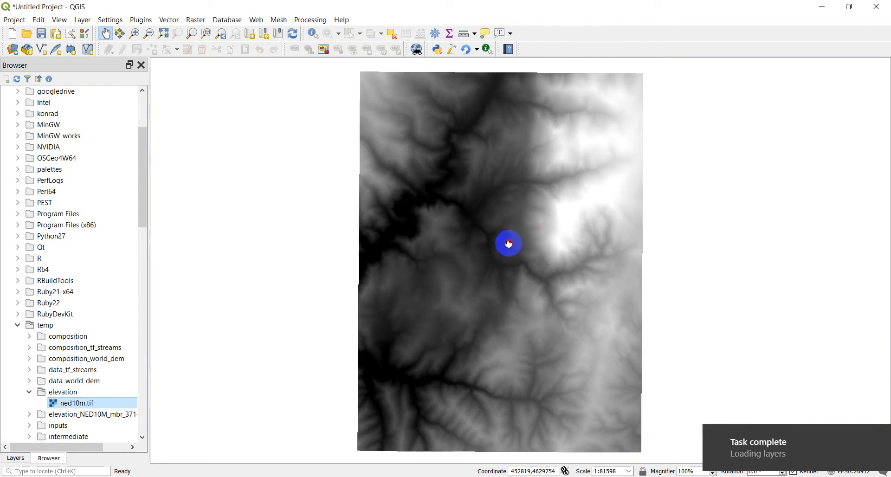
pyautogui.click(15, 459)
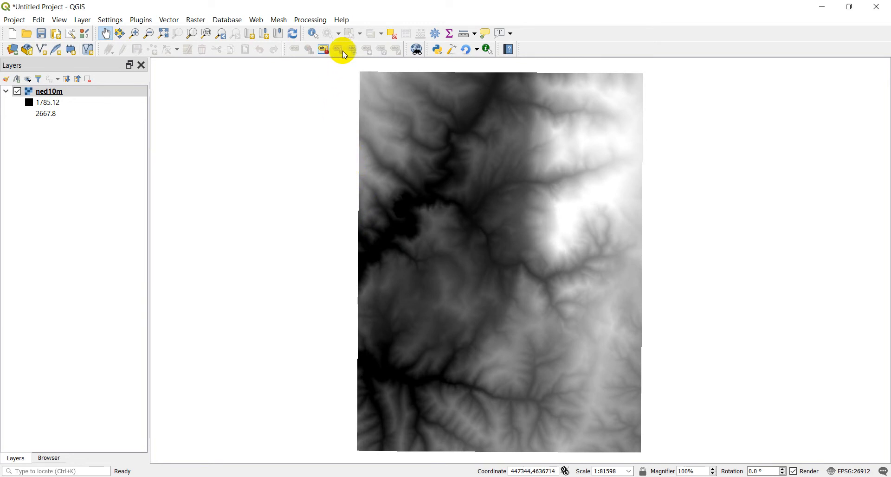
# Check whether the installed QGIS version is current and dismiss the version information
pyautogui.click(342, 20)
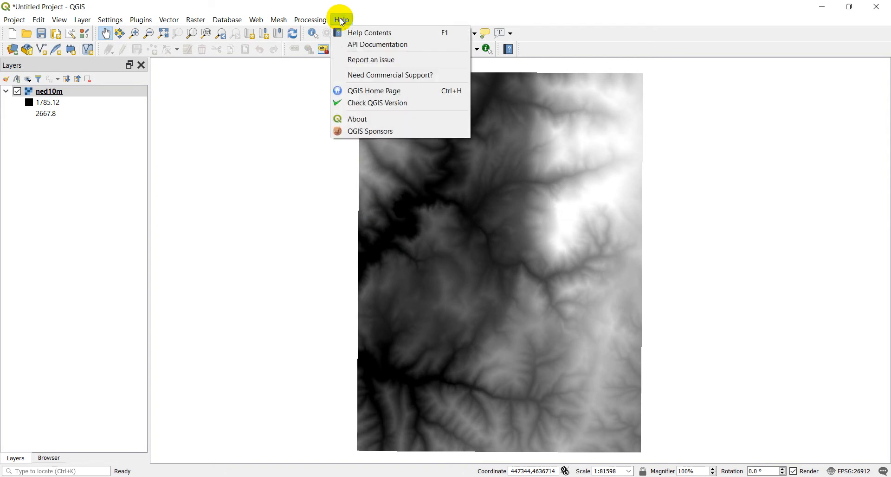
pyautogui.click(363, 105)
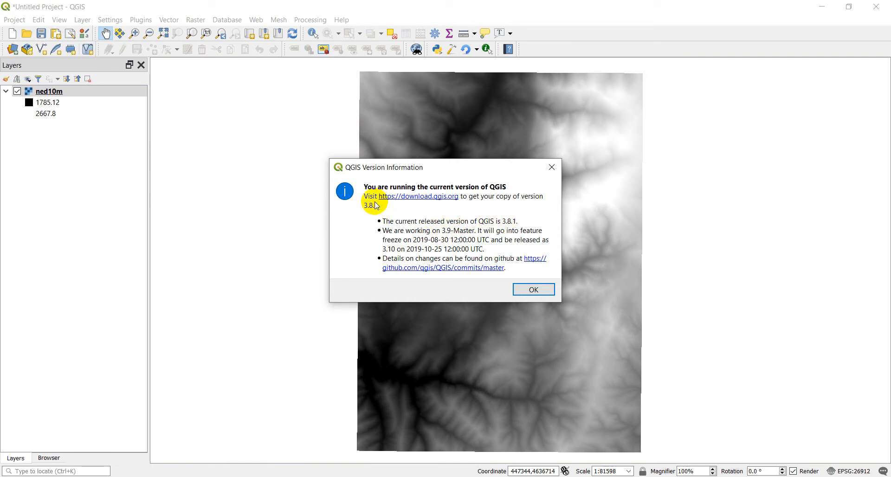
pyautogui.click(534, 289)
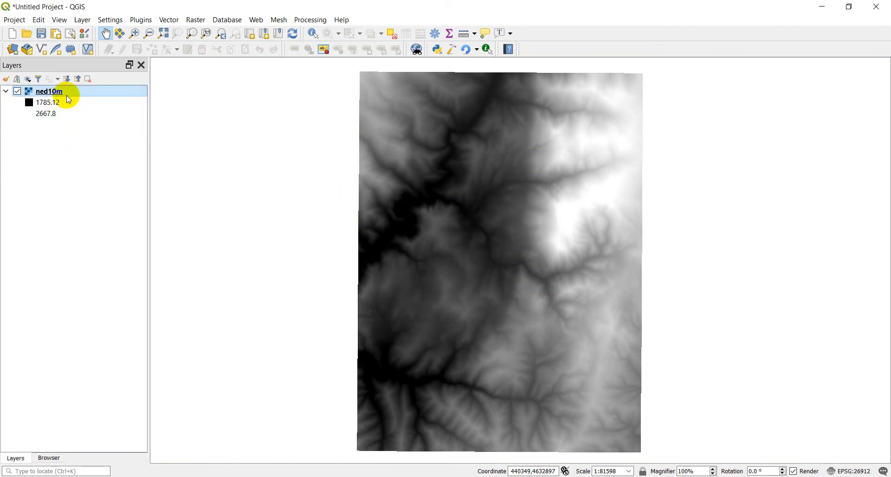
# Open a new 3D map view, reposition its window over the main map and enlarge it
pyautogui.click(60, 20)
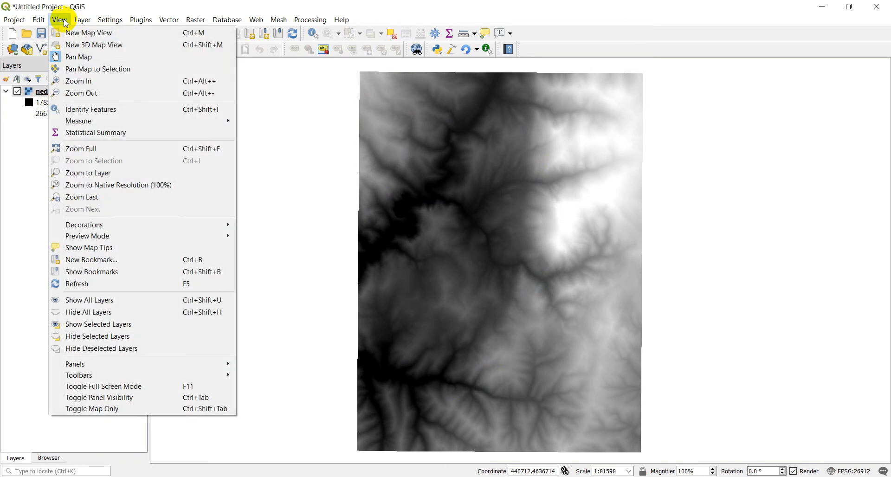
pyautogui.click(87, 49)
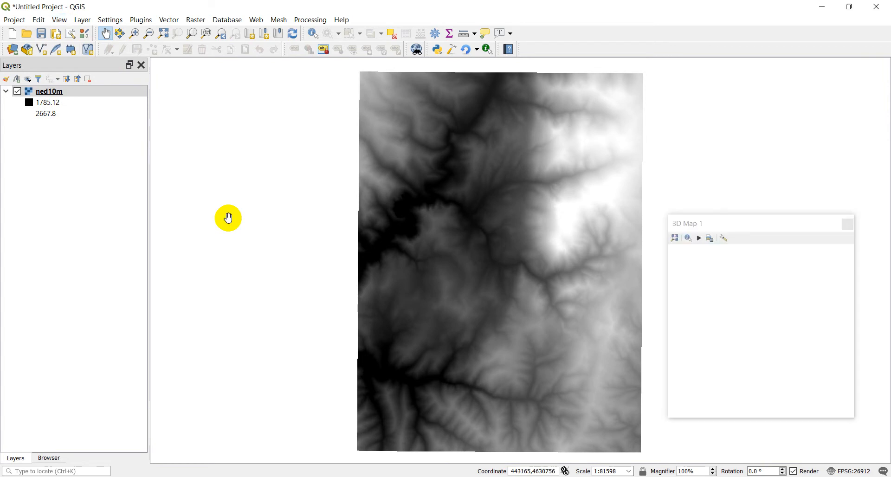
pyautogui.moveTo(734, 225); pyautogui.dragTo(258, 103)
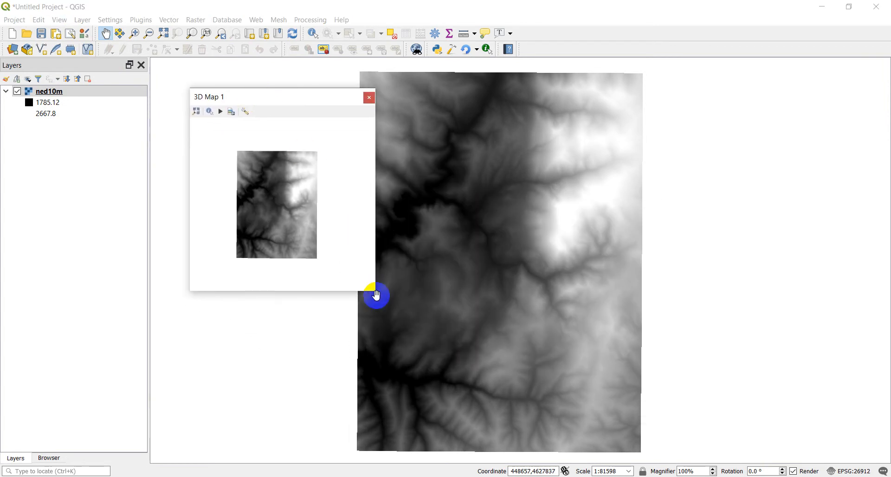
pyautogui.moveTo(376, 292); pyautogui.dragTo(709, 439)
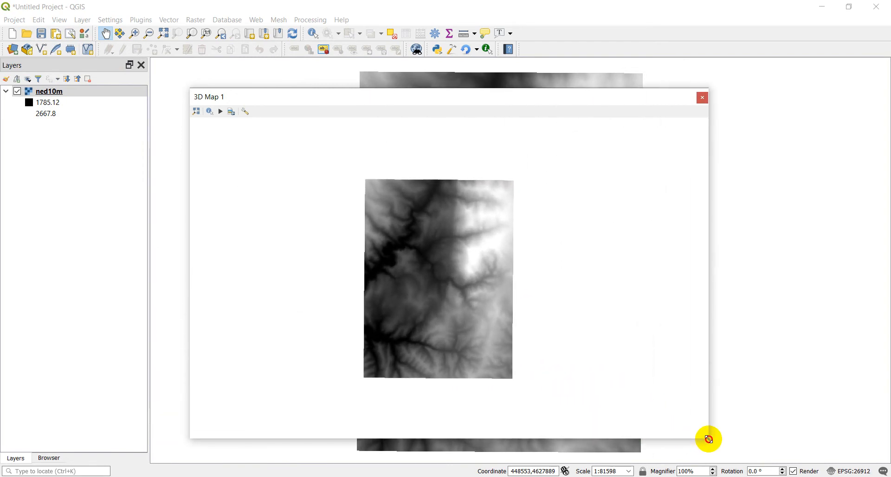
pyautogui.moveTo(420, 95); pyautogui.dragTo(398, 105)
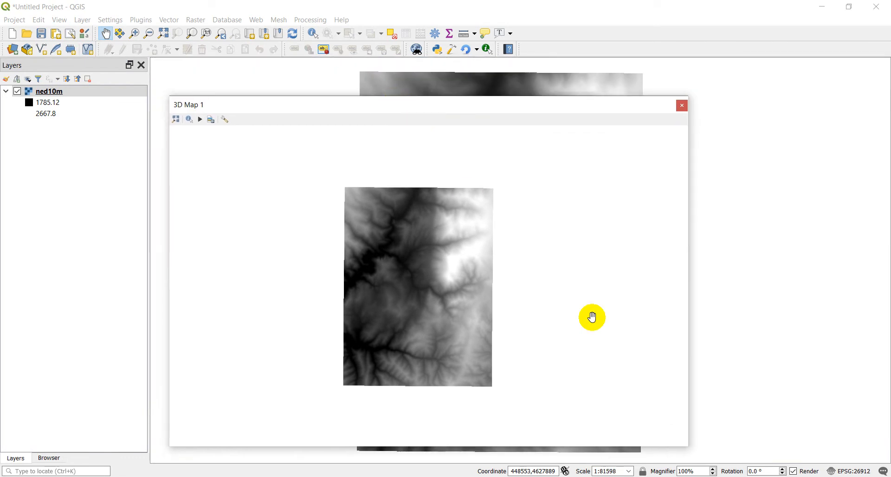
pyautogui.moveTo(522, 110); pyautogui.dragTo(544, 106)
pyautogui.moveTo(708, 440); pyautogui.dragTo(737, 444)
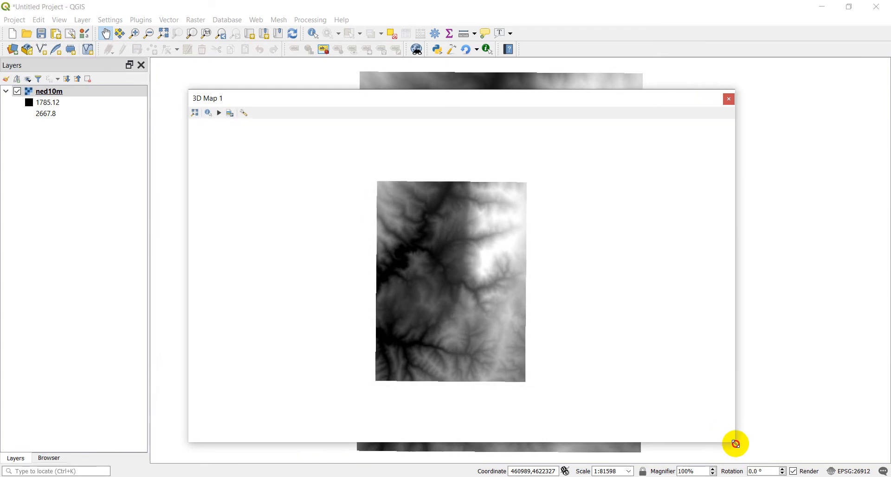
# Configure the 3D map's terrain as DEM (Raster layer) with ned10m as its elevation source
pyautogui.click(245, 113)
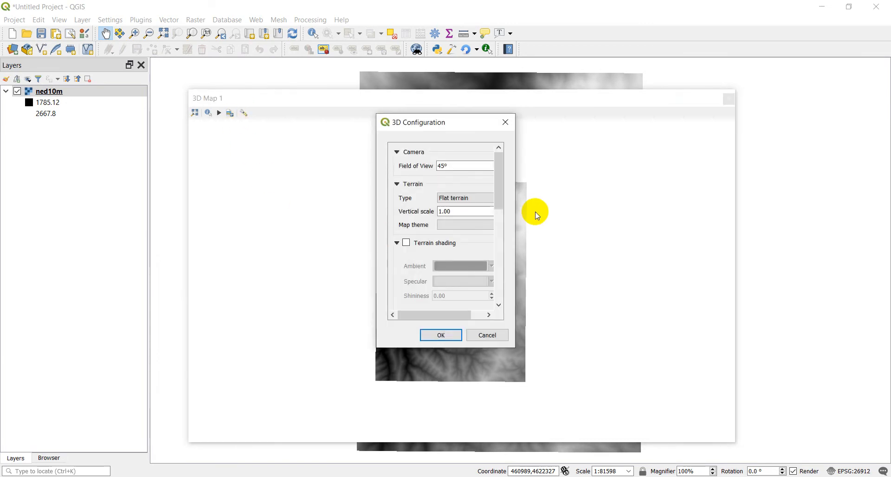
pyautogui.moveTo(515, 203); pyautogui.dragTo(598, 200)
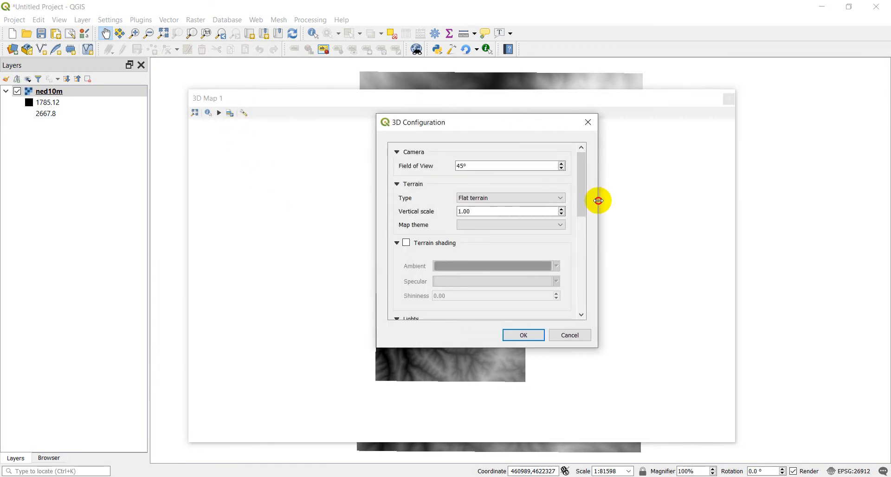
pyautogui.click(561, 197)
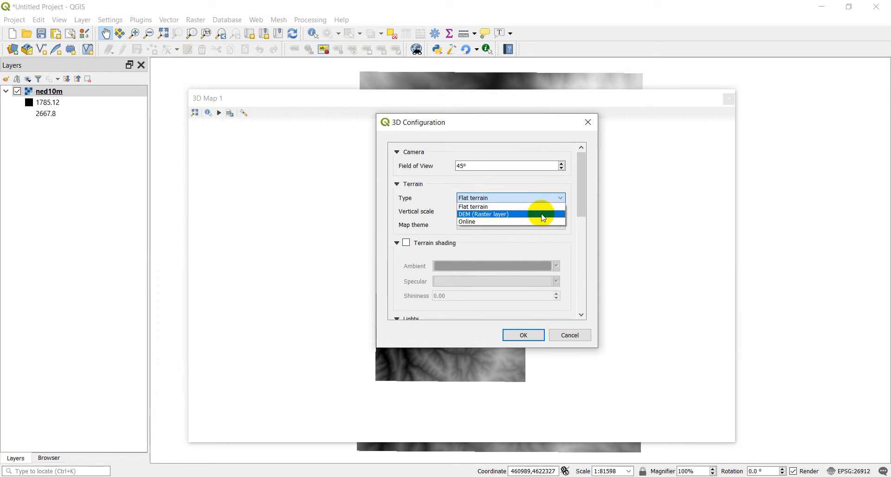
pyautogui.click(540, 214)
pyautogui.click(550, 214)
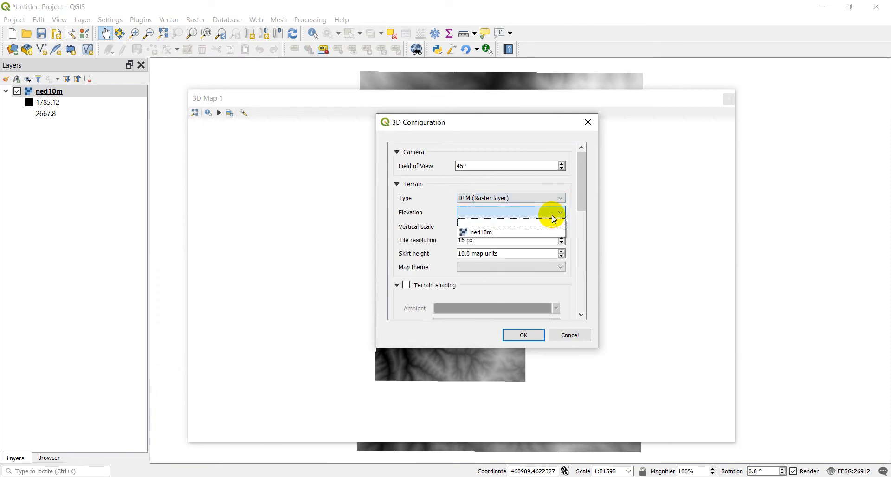
pyautogui.click(528, 232)
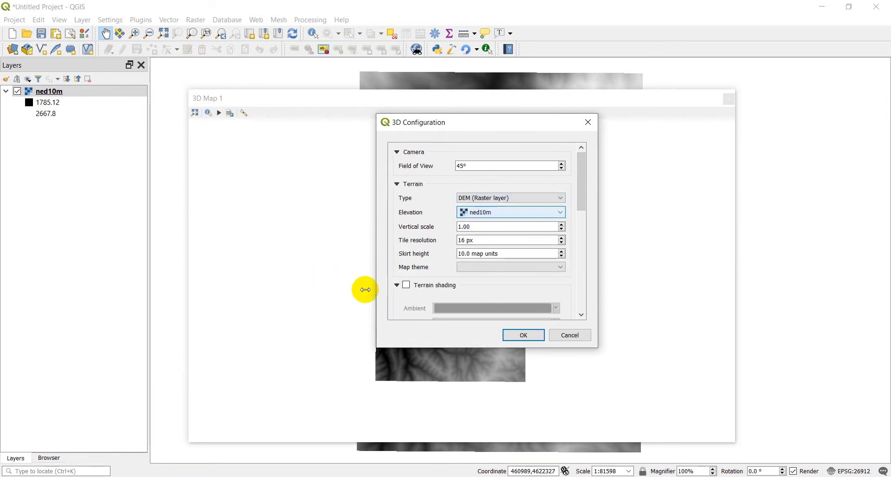
pyautogui.click(530, 342)
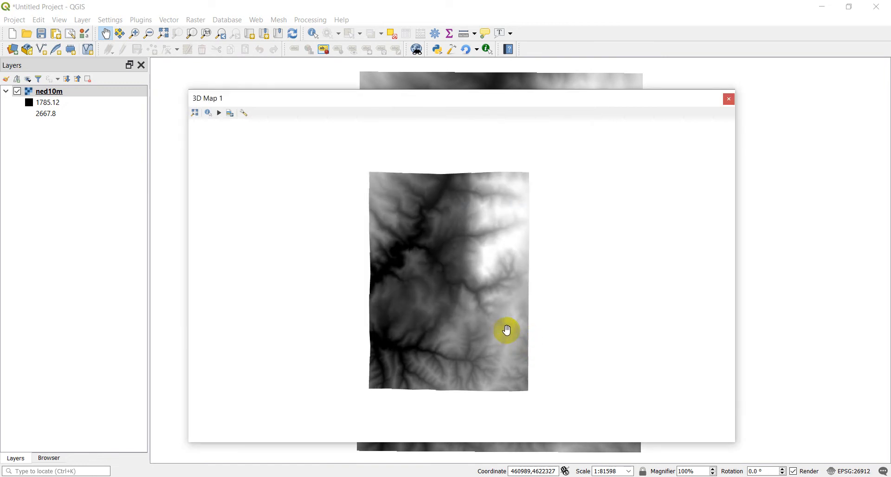
# Examine the relief of the grayscale elevation terrain in the 3D map from closer, tilted viewpoints
pyautogui.click(433, 257)
pyautogui.moveTo(434, 256); pyautogui.dragTo(484, 276)
pyautogui.moveTo(484, 275); pyautogui.dragTo(501, 274, button='middle')
pyautogui.scroll(7, 448, 292)
pyautogui.moveTo(447, 290); pyautogui.dragTo(487, 261, button='middle')
pyautogui.scroll(1, 370, 290)
pyautogui.scroll(-1, 371, 290)
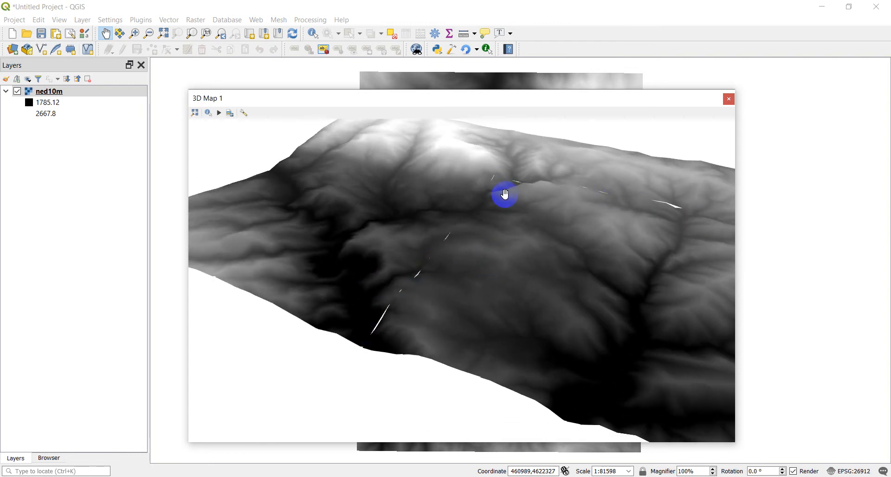
pyautogui.moveTo(451, 288)
pyautogui.mouseDown(button='middle')
pyautogui.moveTo(458, 307)
pyautogui.moveTo(527, 277)
pyautogui.moveTo(566, 302)
pyautogui.moveTo(442, 281)
pyautogui.mouseUp(button='middle')
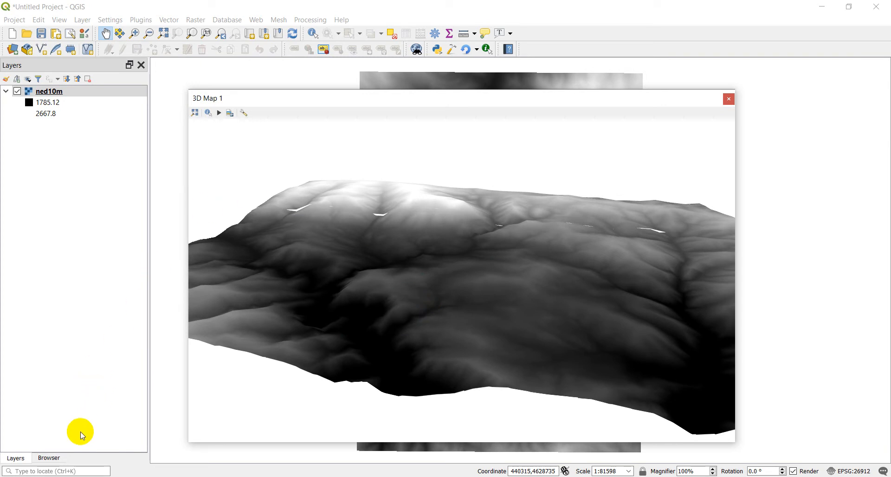
# Try to add the Google Maps XYZ tiles directly to the 3D map and check the project's layers
pyautogui.click(49, 459)
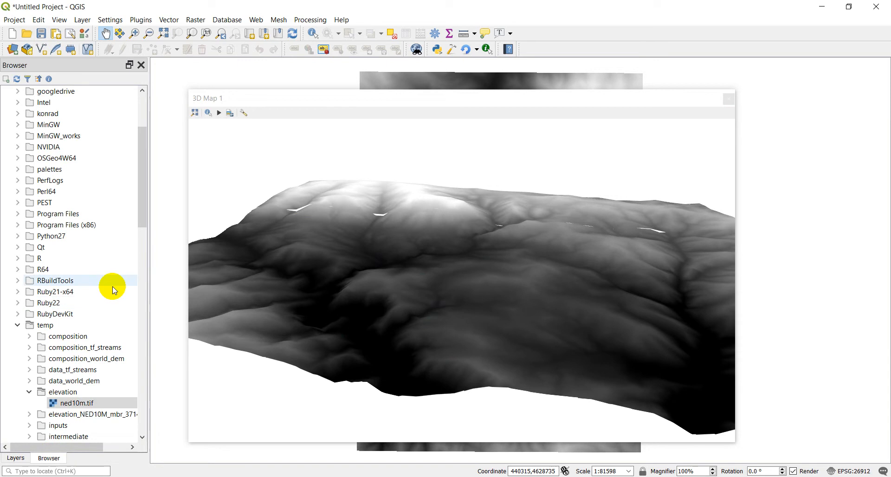
pyautogui.scroll(1, 147, 160)
pyautogui.moveTo(146, 161); pyautogui.dragTo(145, 121)
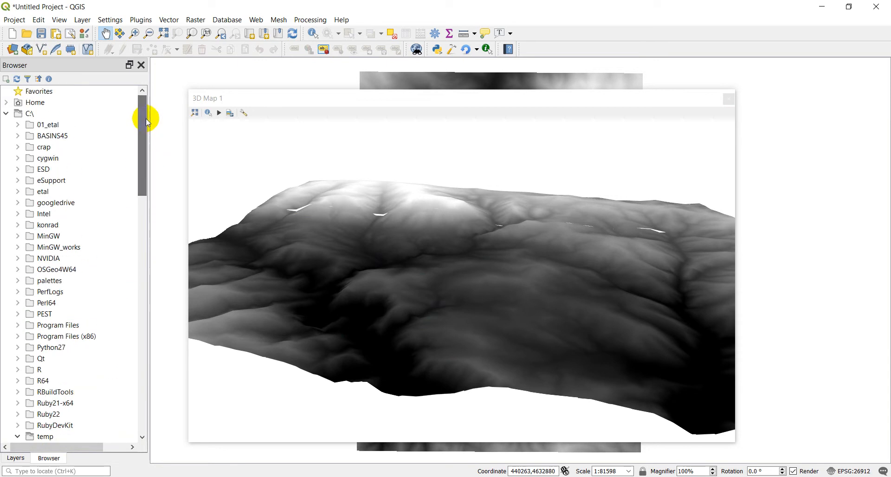
pyautogui.click(7, 113)
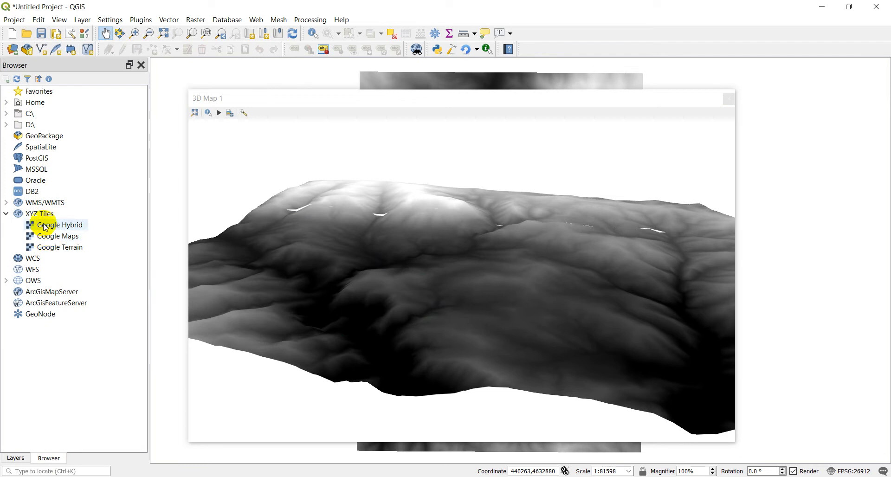
pyautogui.moveTo(45, 239); pyautogui.dragTo(205, 281)
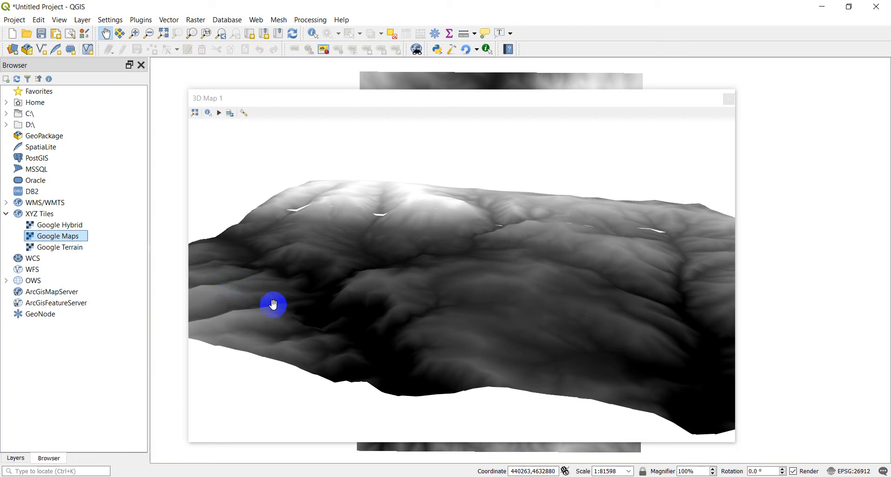
pyautogui.click(14, 457)
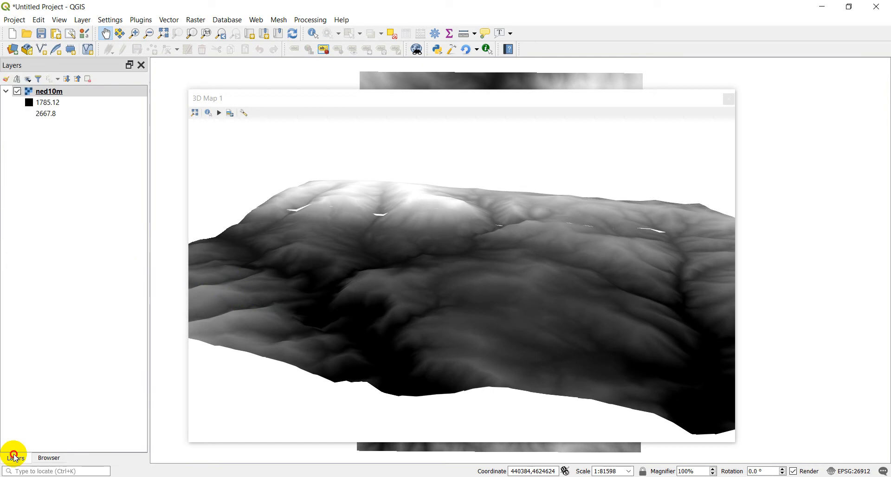
# Add the Google Hybrid XYZ tiles to the main map with the preselected datum transformation and inspect the imagery on the 3D terrain
pyautogui.click(45, 458)
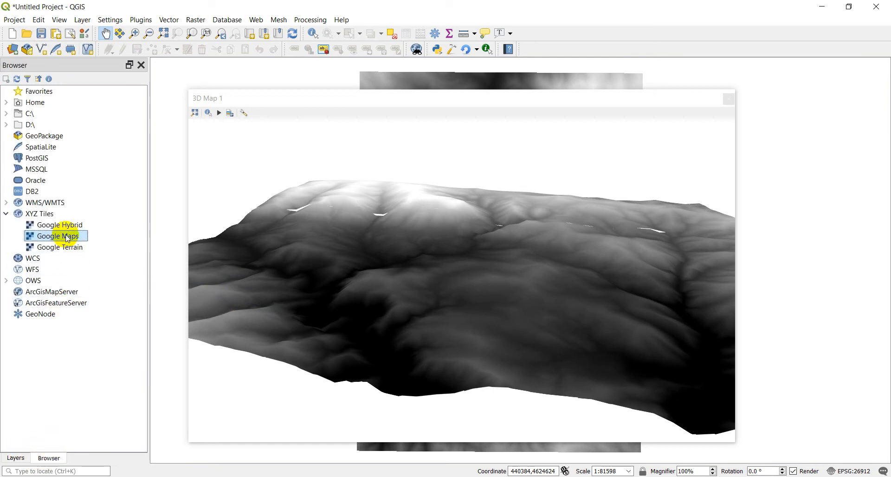
pyautogui.moveTo(65, 225); pyautogui.dragTo(231, 76)
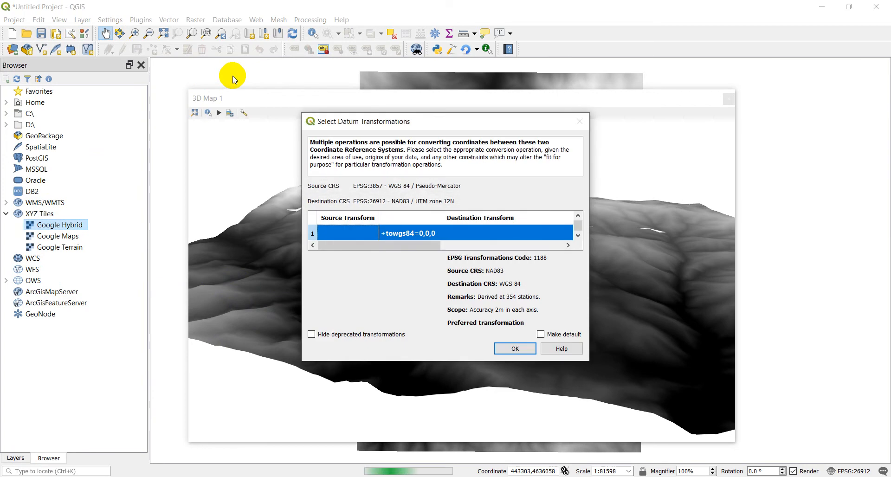
pyautogui.click(508, 348)
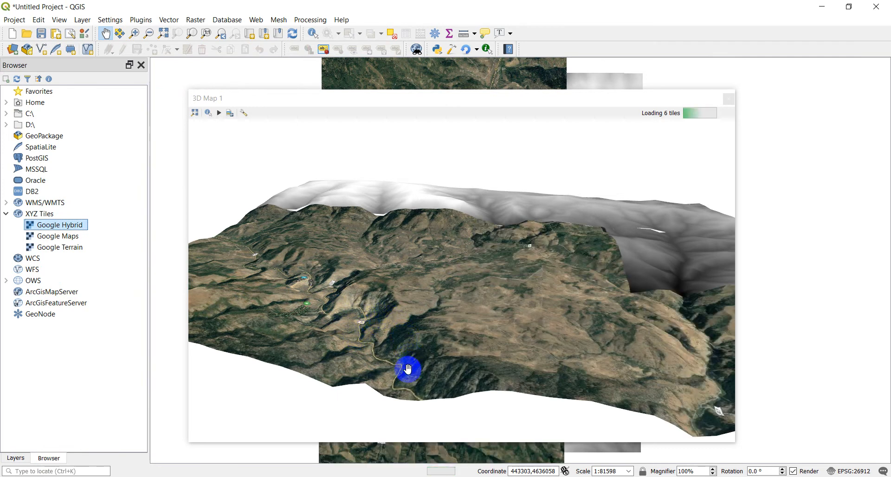
pyautogui.scroll(4, 408, 370)
pyautogui.moveTo(410, 352); pyautogui.dragTo(427, 357, button='middle')
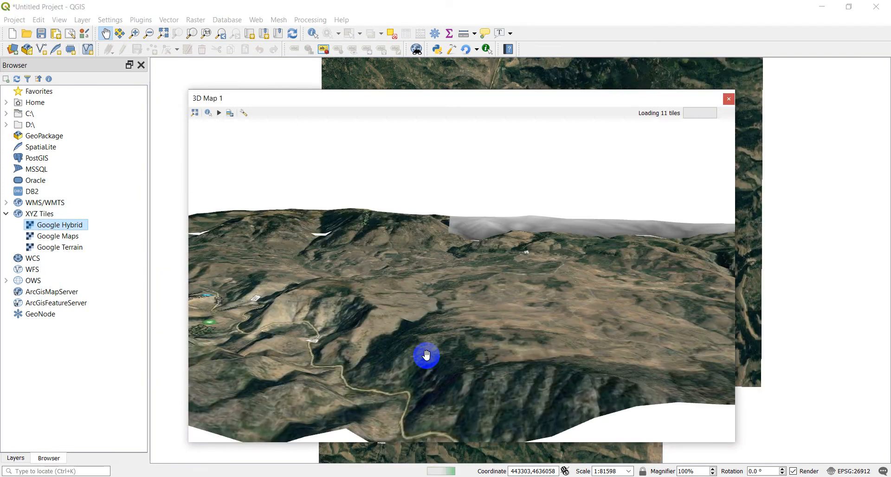
pyautogui.moveTo(544, 320); pyautogui.dragTo(574, 266, button='middle')
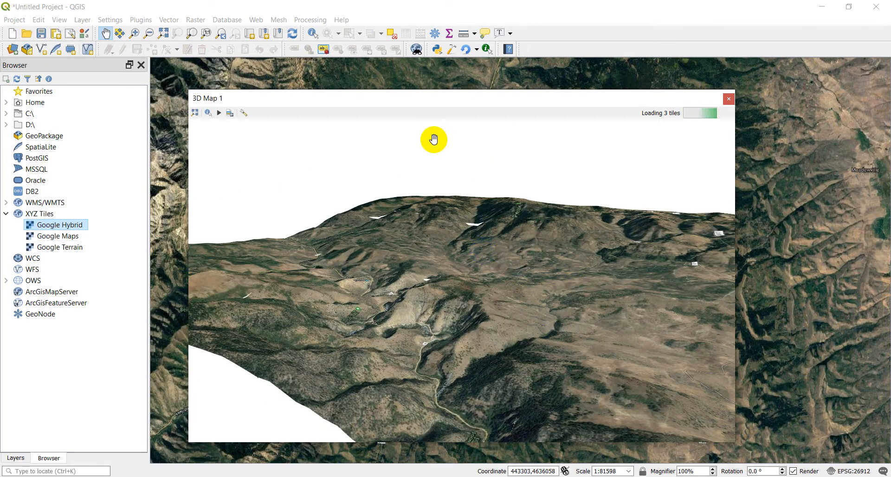
pyautogui.moveTo(425, 104); pyautogui.dragTo(448, 109)
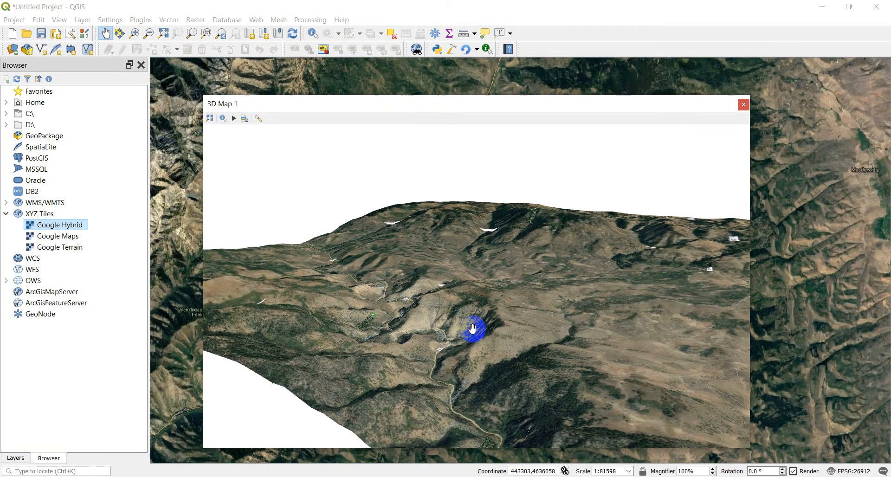
# Frame the terrain in the 3D map, turn on its animation controls and select the 0 s keyframe
pyautogui.moveTo(519, 378); pyautogui.dragTo(454, 308)
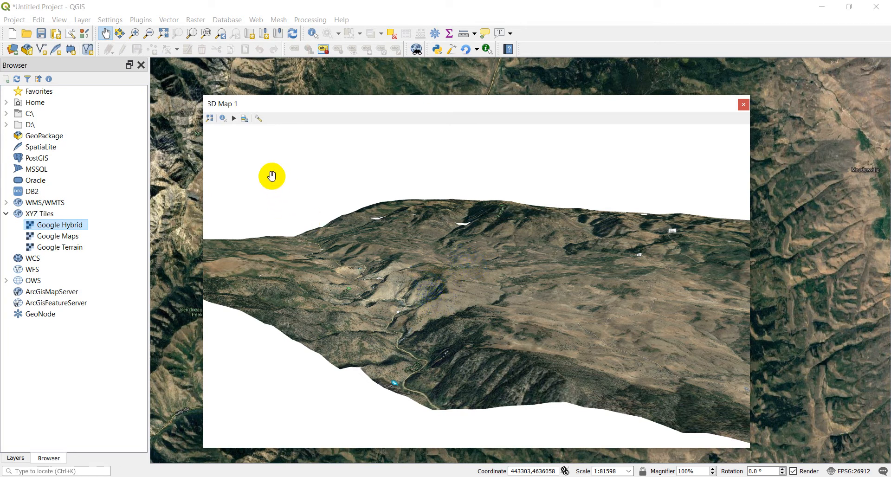
pyautogui.click(234, 120)
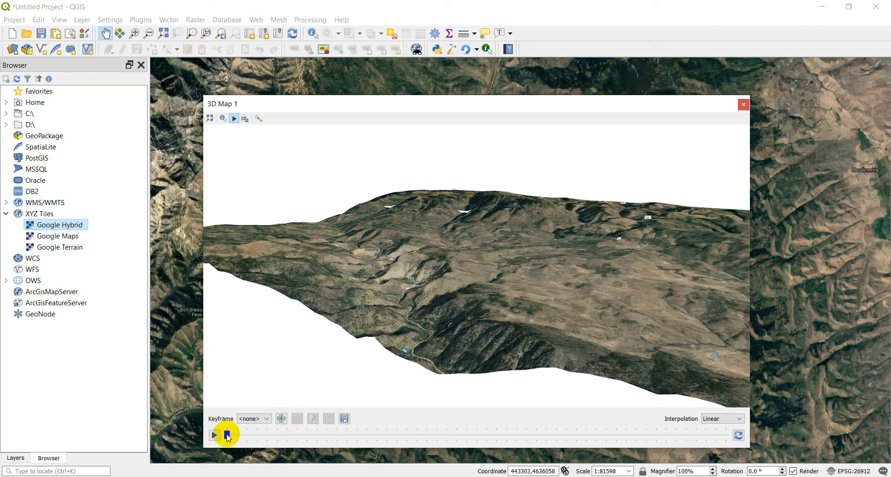
pyautogui.click(265, 420)
pyautogui.click(246, 436)
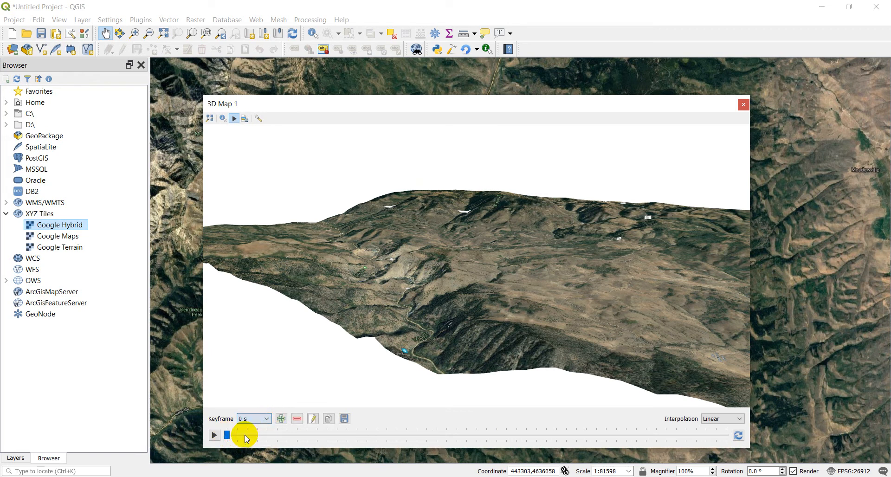
# Move the 3D camera closer to the road in the valley and add an animation keyframe at 2 seconds
pyautogui.moveTo(466, 344); pyautogui.dragTo(345, 387)
pyautogui.click(266, 419)
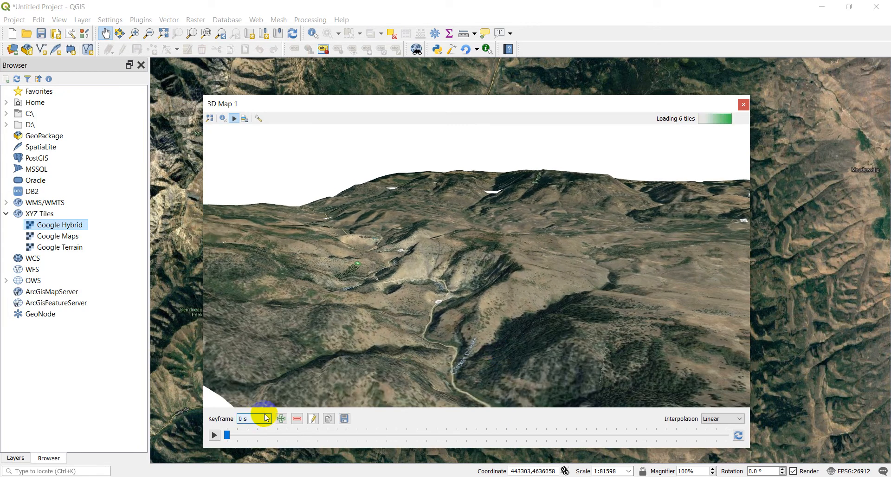
pyautogui.click(252, 436)
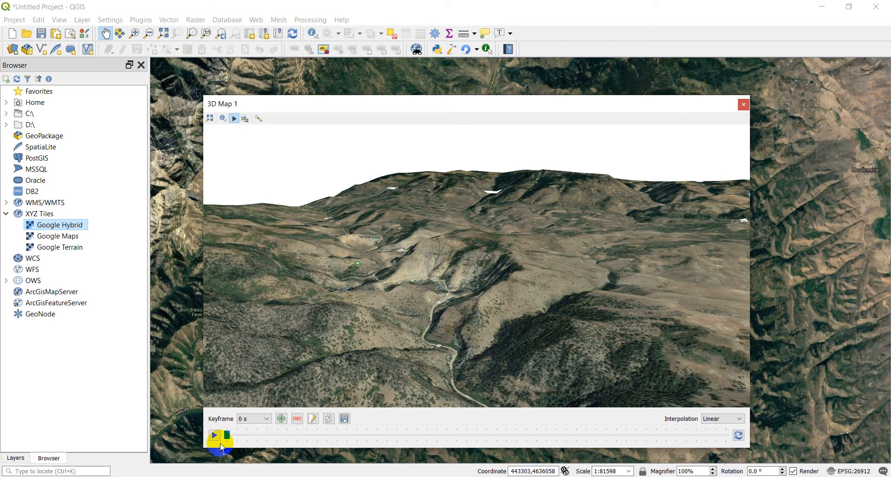
pyautogui.click(281, 418)
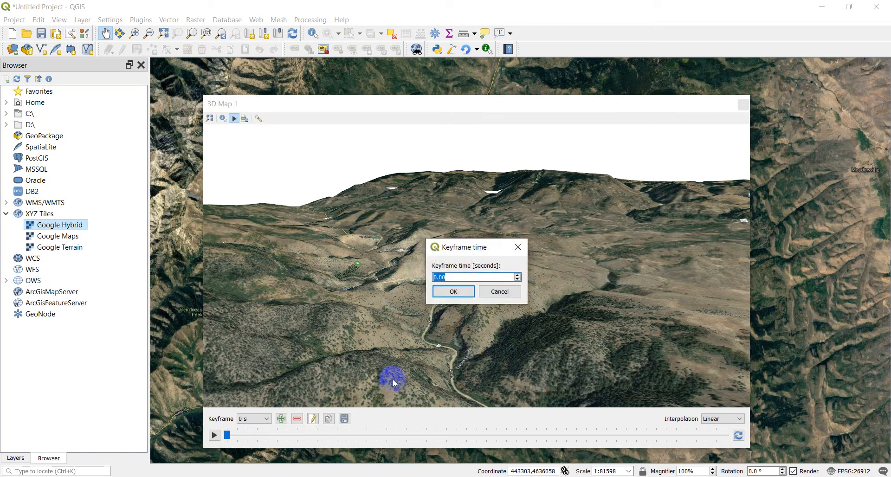
pyautogui.click(456, 299)
pyautogui.click(456, 295)
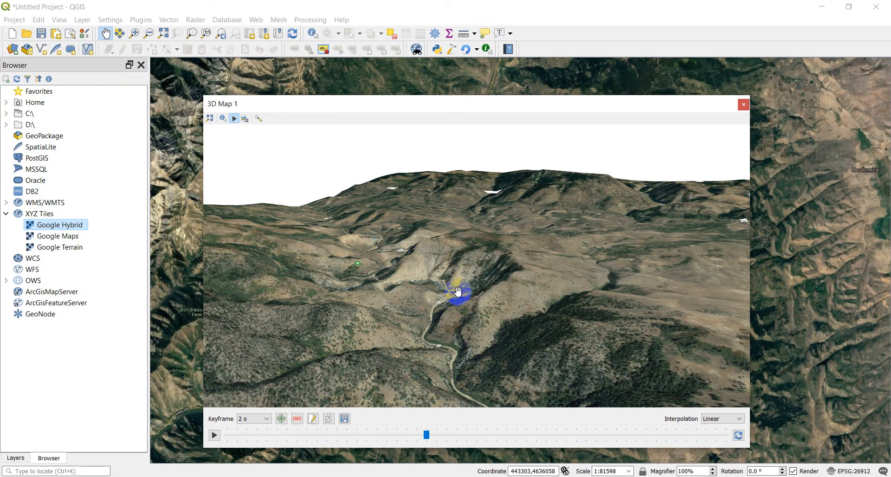
# Shift the camera further along the valley and replace the 2 s keyframe with a new one at this viewpoint
pyautogui.moveTo(499, 242); pyautogui.dragTo(447, 340)
pyautogui.click(266, 419)
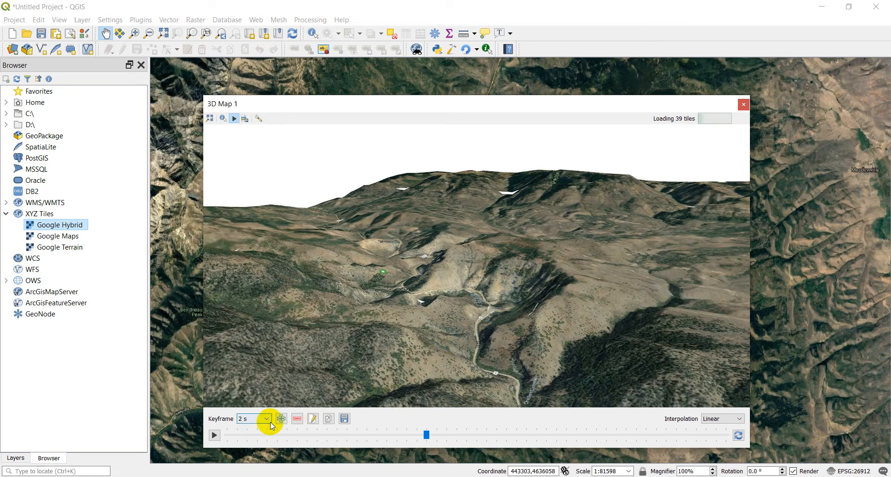
pyautogui.click(254, 443)
pyautogui.click(297, 419)
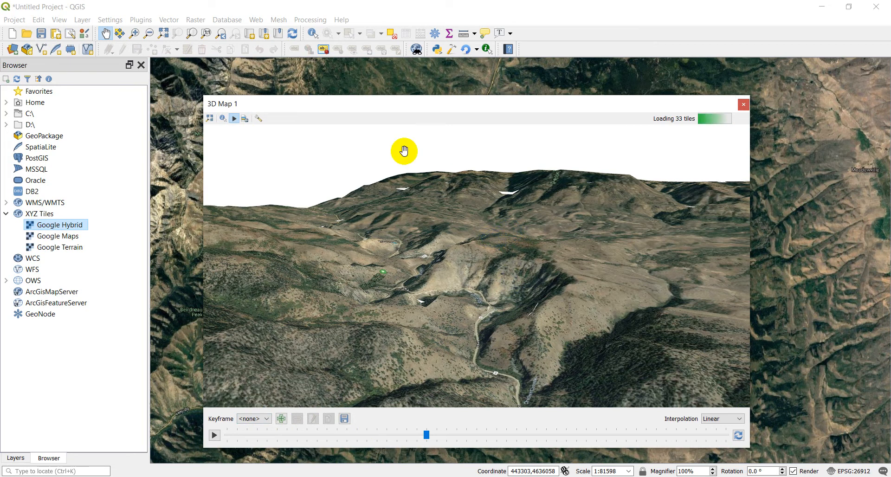
pyautogui.click(262, 420)
pyautogui.click(263, 421)
pyautogui.click(281, 419)
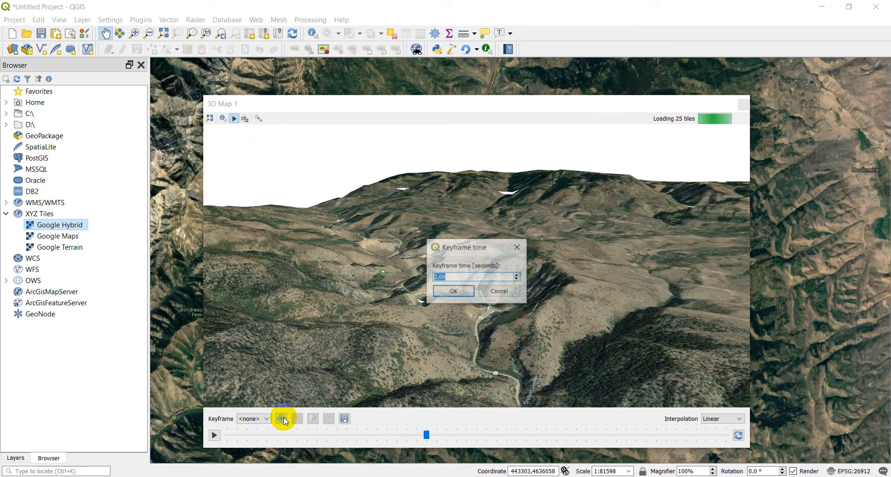
pyautogui.click(453, 292)
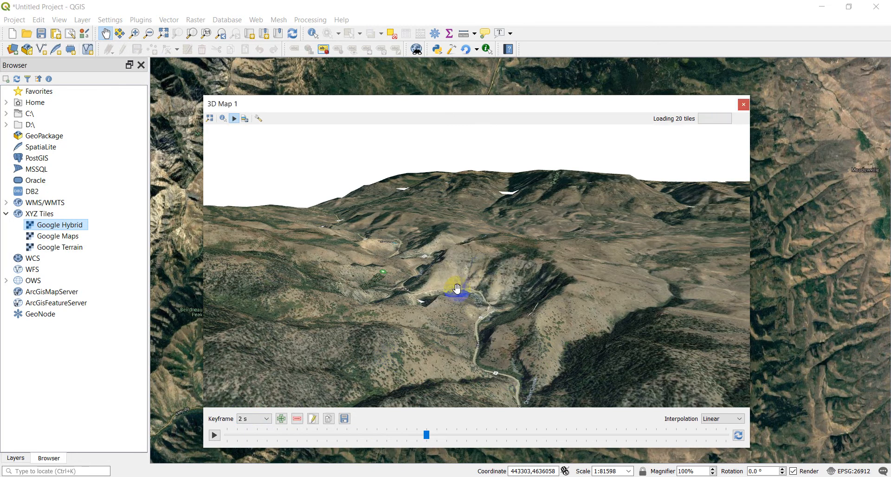
# Fly the camera in over the hills beyond the road and add a keyframe at 4 seconds
pyautogui.scroll(5, 494, 294)
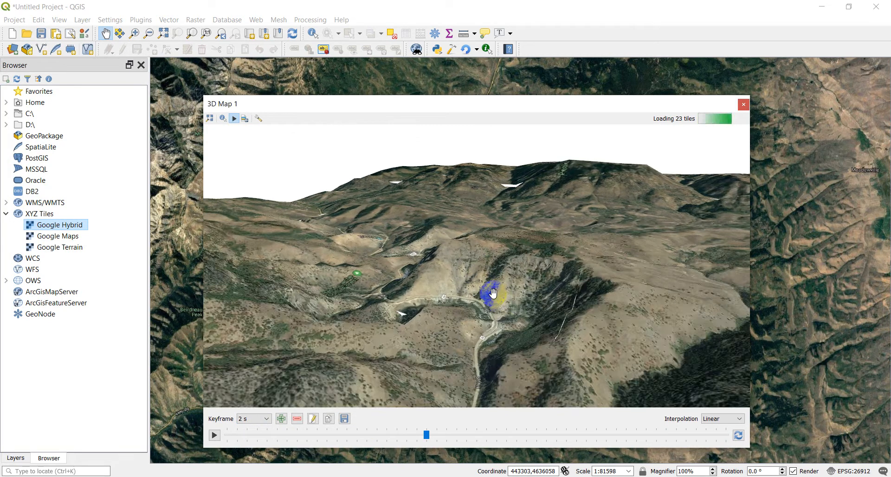
pyautogui.moveTo(512, 248); pyautogui.dragTo(504, 343)
pyautogui.moveTo(509, 225)
pyautogui.mouseDown()
pyautogui.moveTo(502, 268)
pyautogui.moveTo(505, 251)
pyautogui.moveTo(505, 262)
pyautogui.mouseUp()
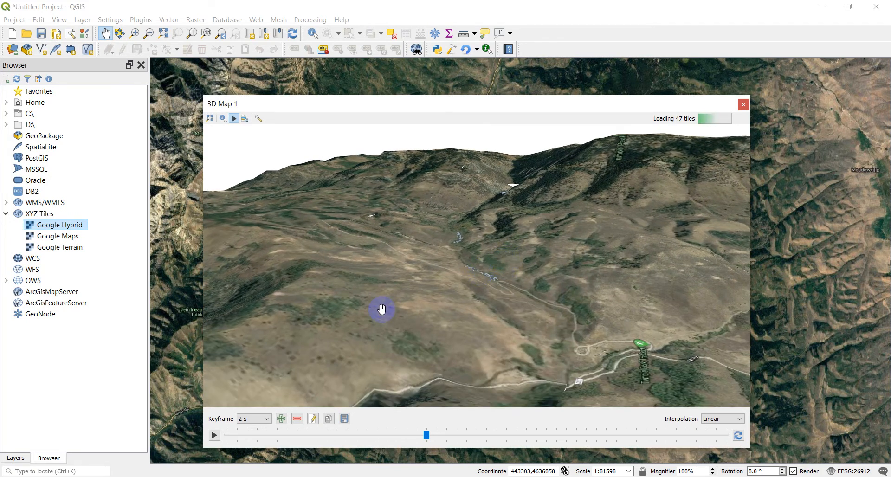
pyautogui.click(280, 420)
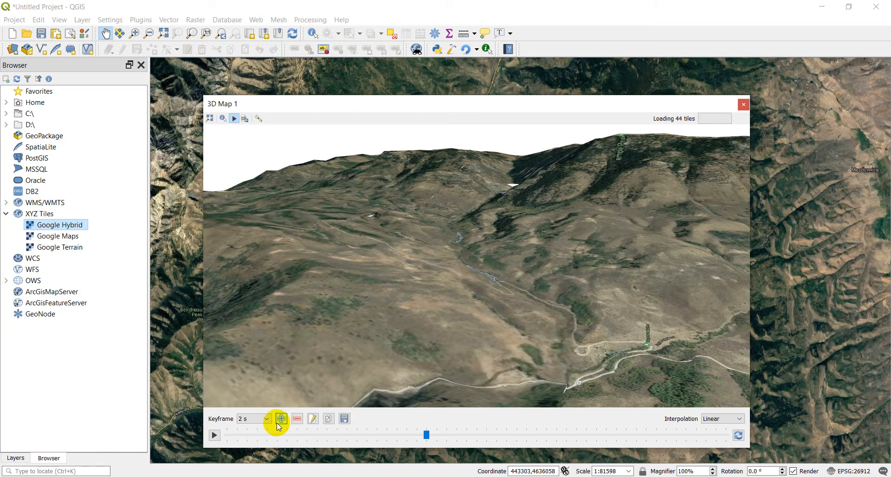
pyautogui.write('4')
pyautogui.click(455, 291)
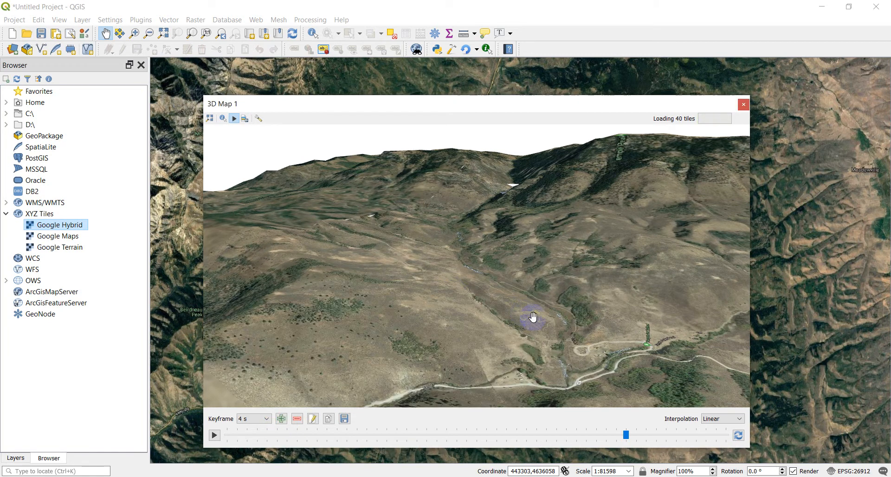
# Move the camera close above the forested ridges and add a keyframe at 5 seconds
pyautogui.moveTo(661, 315); pyautogui.dragTo(630, 334)
pyautogui.click(268, 420)
pyautogui.click(243, 454)
pyautogui.click(557, 254)
pyautogui.moveTo(546, 267); pyautogui.dragTo(608, 286)
pyautogui.moveTo(550, 217); pyautogui.dragTo(536, 283)
pyautogui.scroll(5, 538, 283)
pyautogui.moveTo(621, 268); pyautogui.dragTo(434, 322)
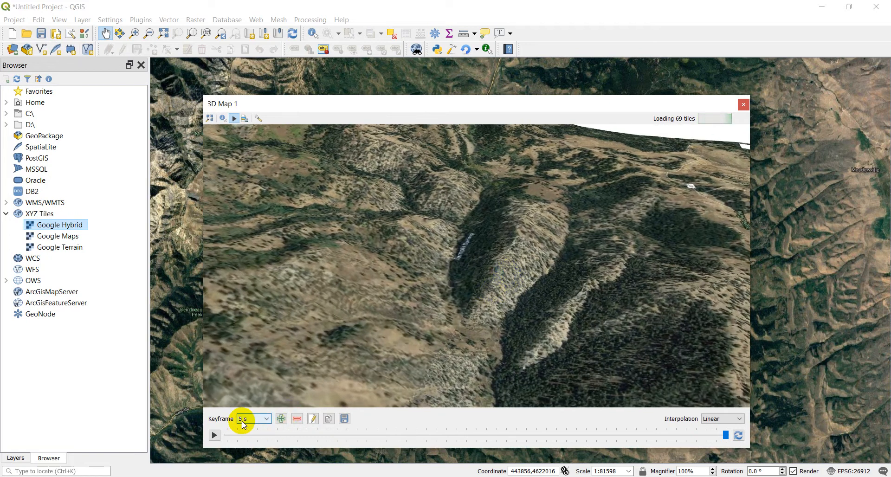
# Select the 5 s keyframe and play the camera animation to preview it
pyautogui.click(540, 386)
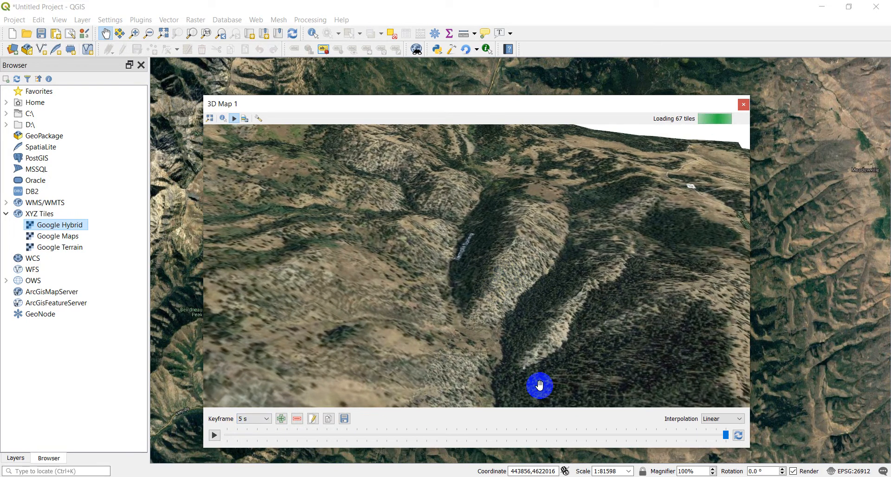
pyautogui.click(265, 419)
pyautogui.click(248, 450)
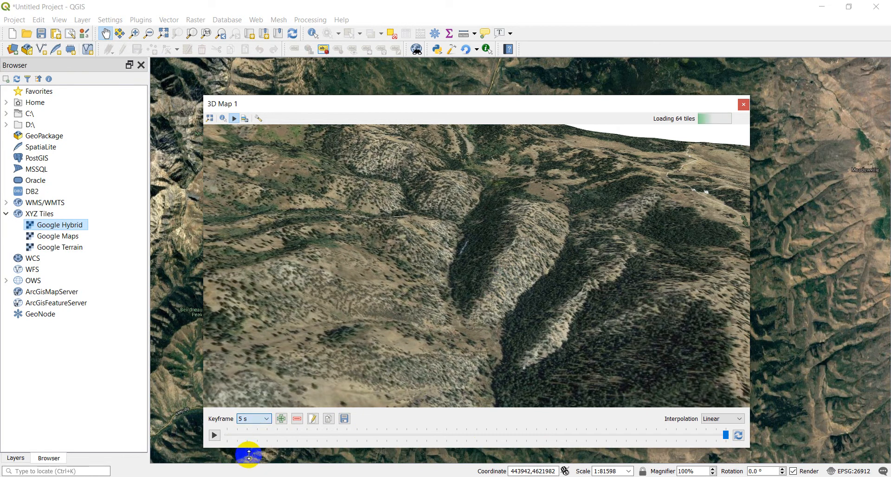
pyautogui.click(215, 436)
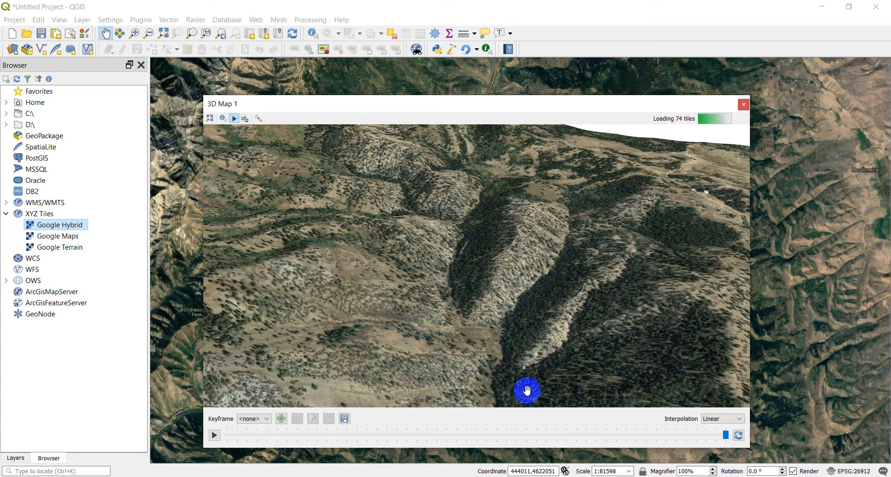
# Start exporting the 3D animation and browse to C:\temp for the output directory
pyautogui.click(344, 420)
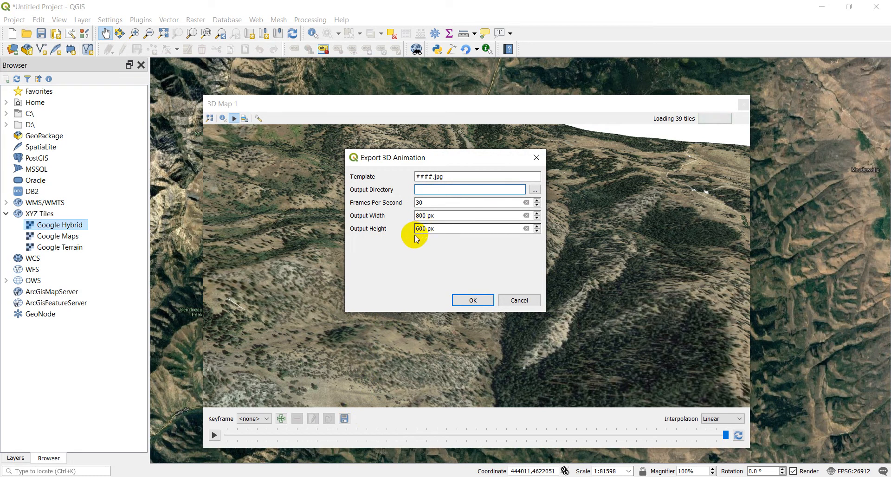
pyautogui.click(534, 190)
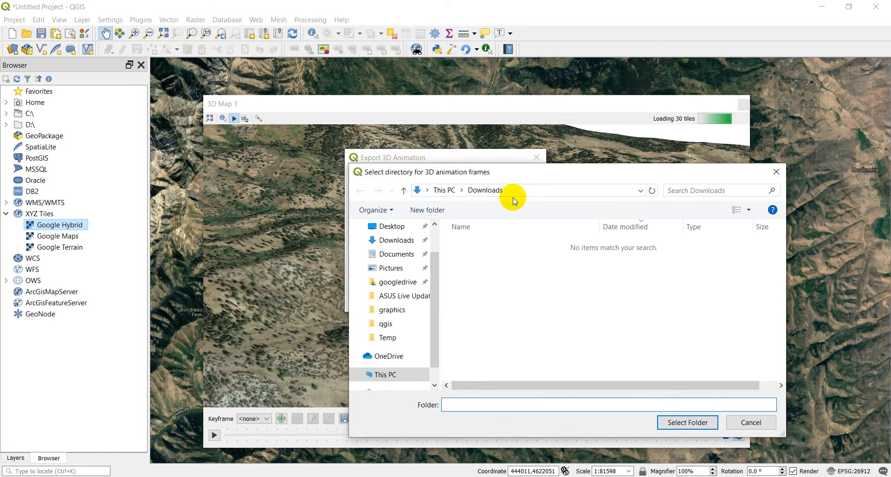
pyautogui.click(390, 338)
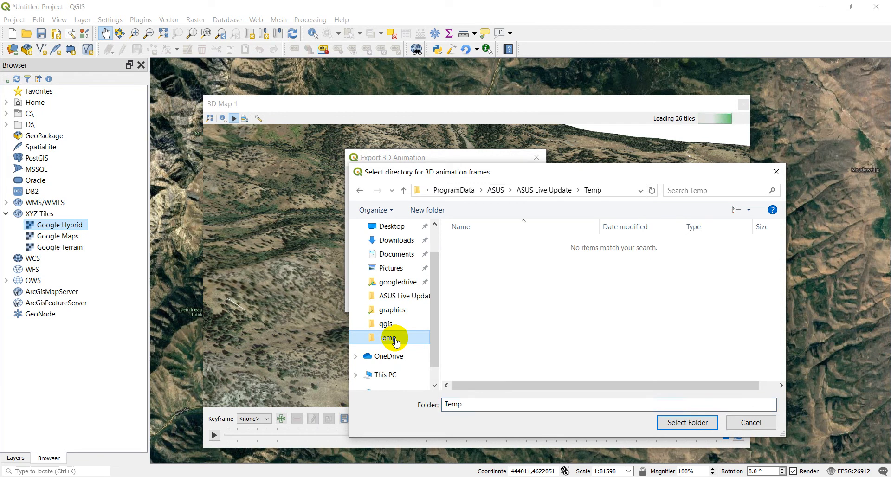
pyautogui.scroll(-1, 396, 343)
pyautogui.click(391, 348)
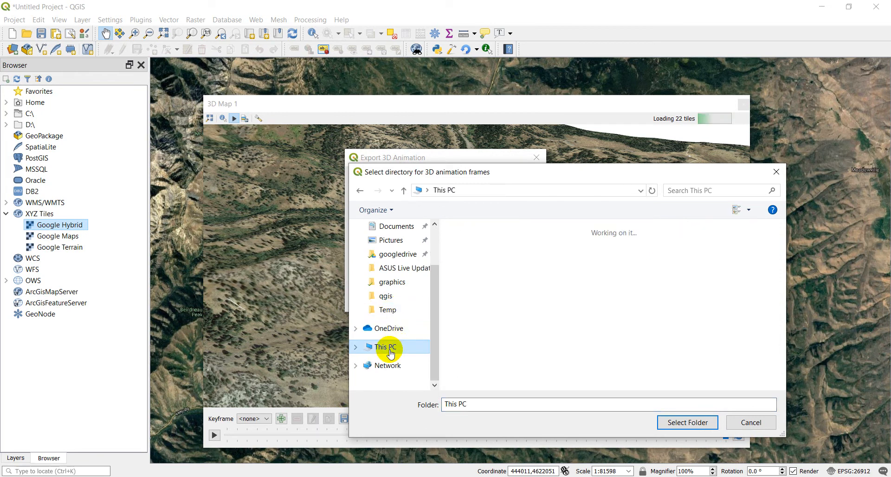
pyautogui.click(518, 370)
pyautogui.doubleClick(518, 367)
pyautogui.scroll(-3, 510, 356)
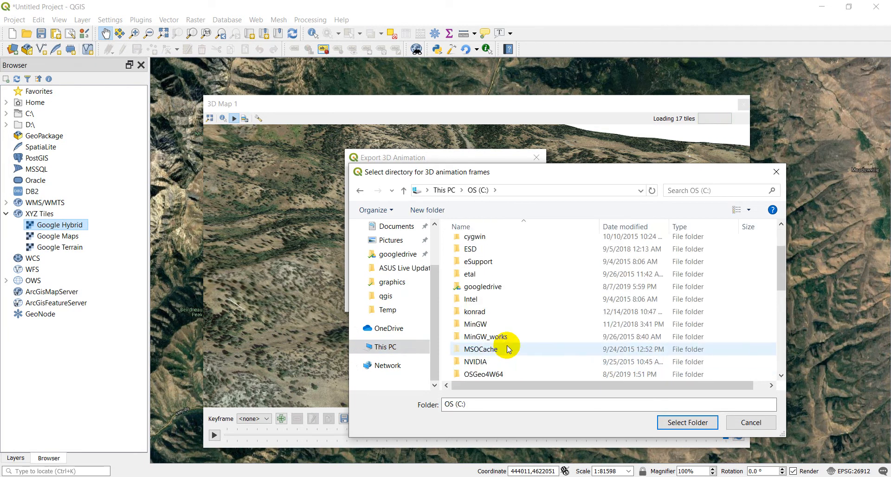
pyautogui.scroll(-5, 484, 331)
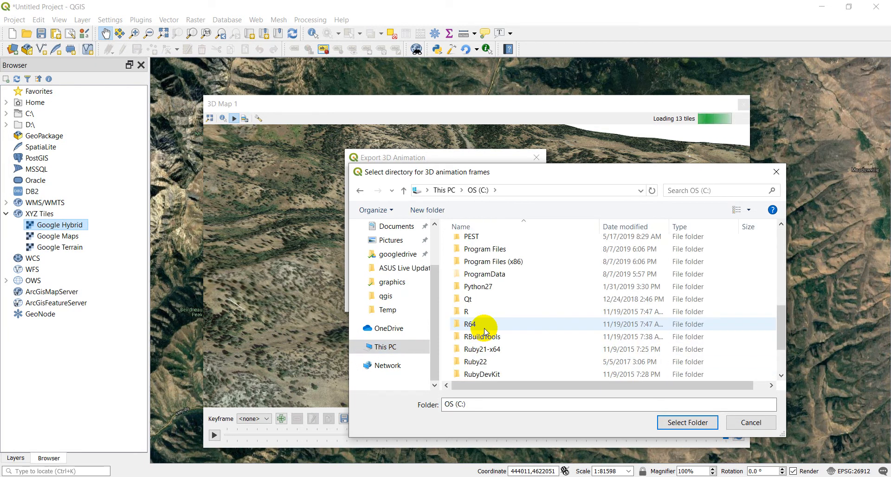
pyautogui.scroll(-2, 484, 332)
pyautogui.doubleClick(485, 325)
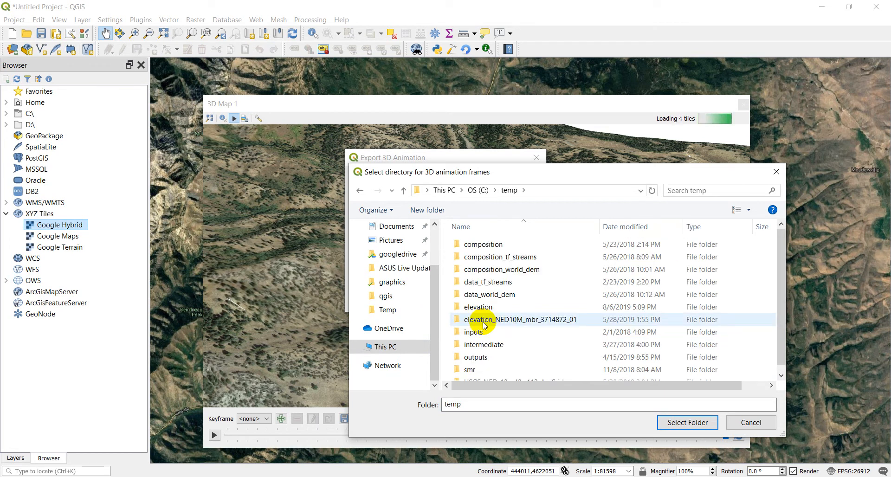
# Create a folder named video in C:\temp and set it as the output directory for the animation frames
pyautogui.scroll(-1, 485, 333)
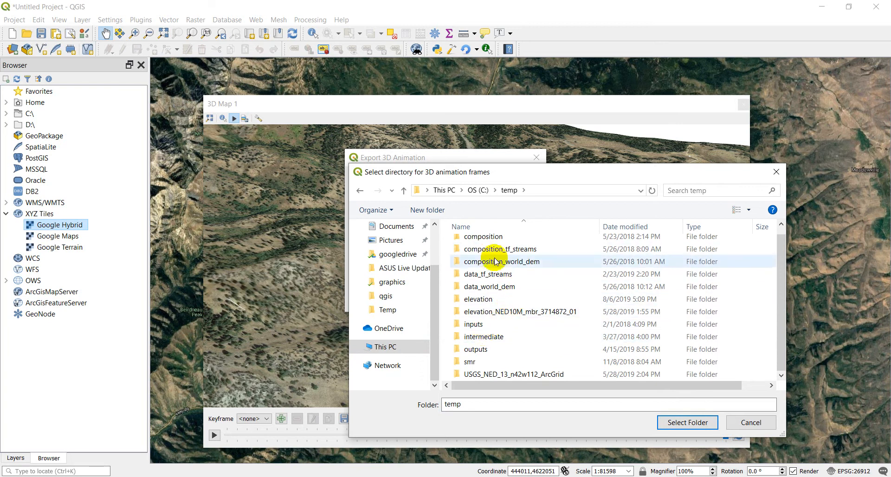
pyautogui.click(448, 209)
pyautogui.write('video')
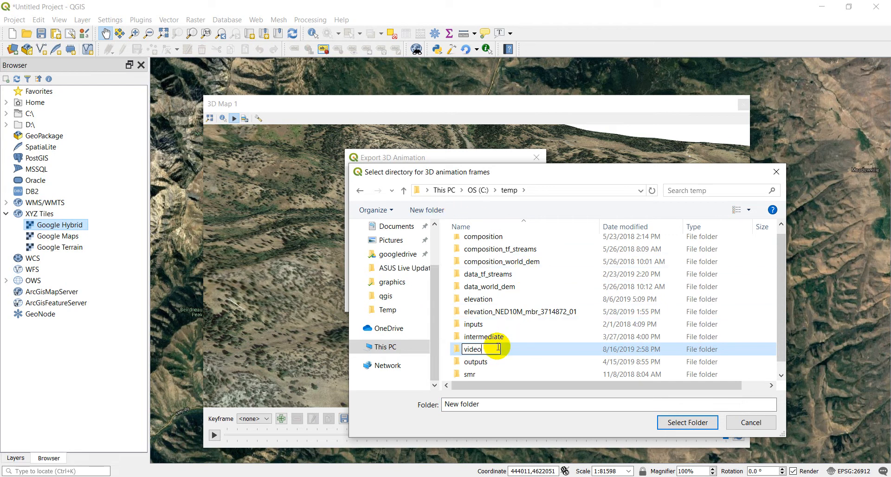
pyautogui.press('Return')
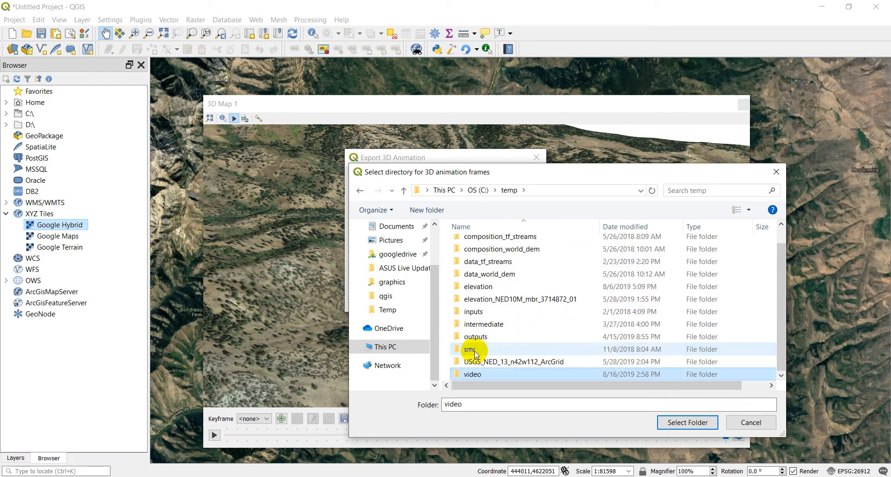
pyautogui.click(693, 423)
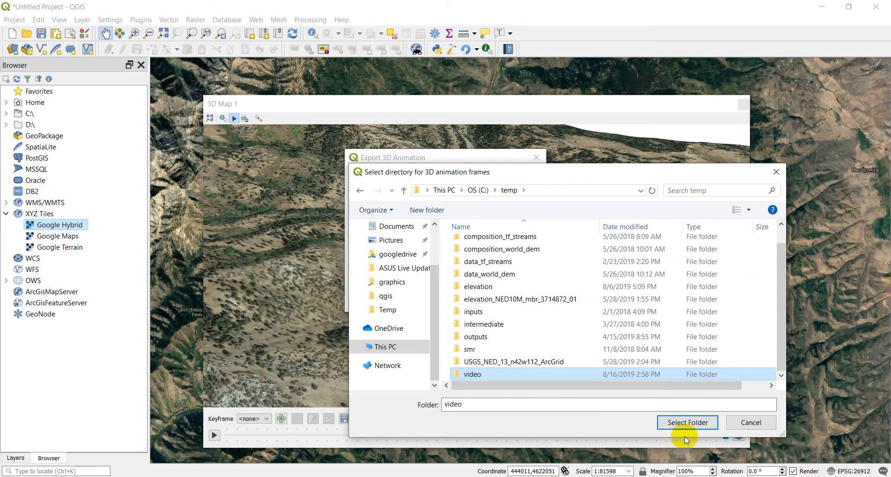
pyautogui.click(687, 424)
# Export the animation frames with the ####.jpg template at 30 frames per second and 800 × 600 px
pyautogui.click(449, 191)
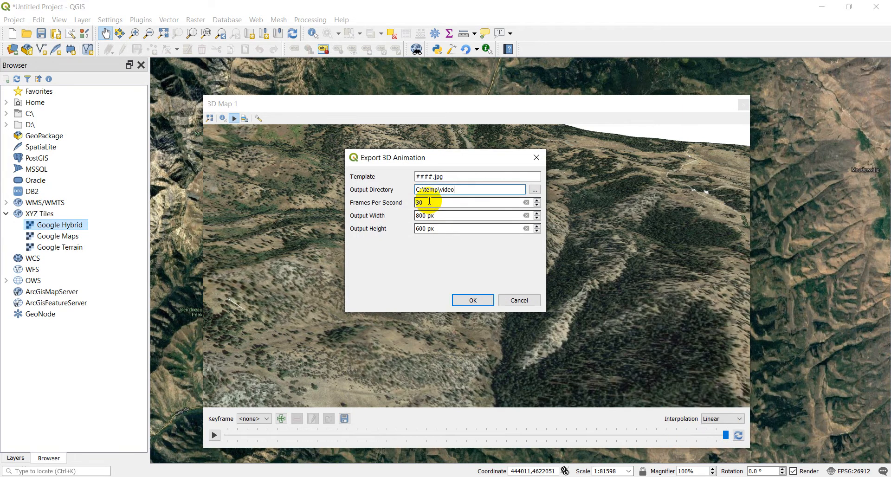
pyautogui.click(578, 374)
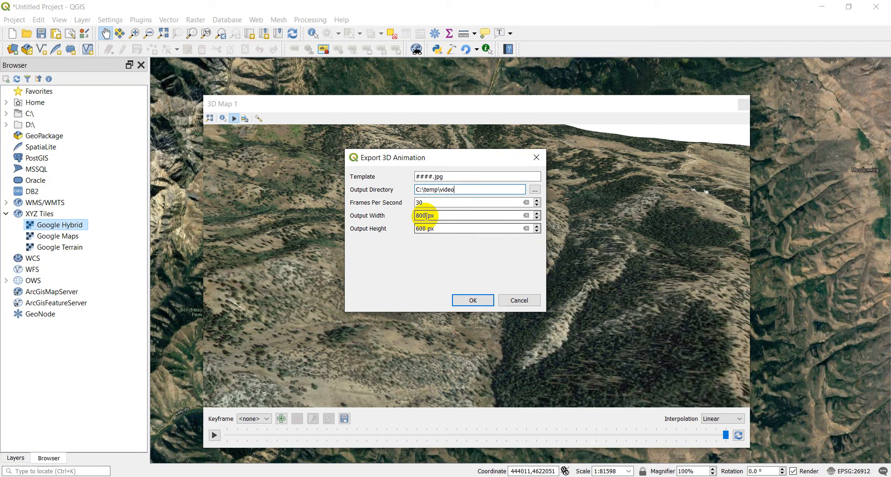
pyautogui.click(467, 305)
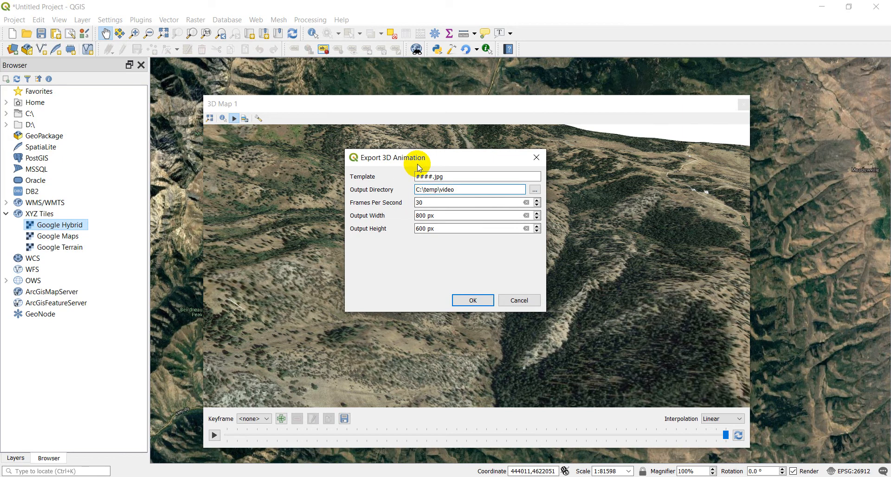
pyautogui.click(470, 300)
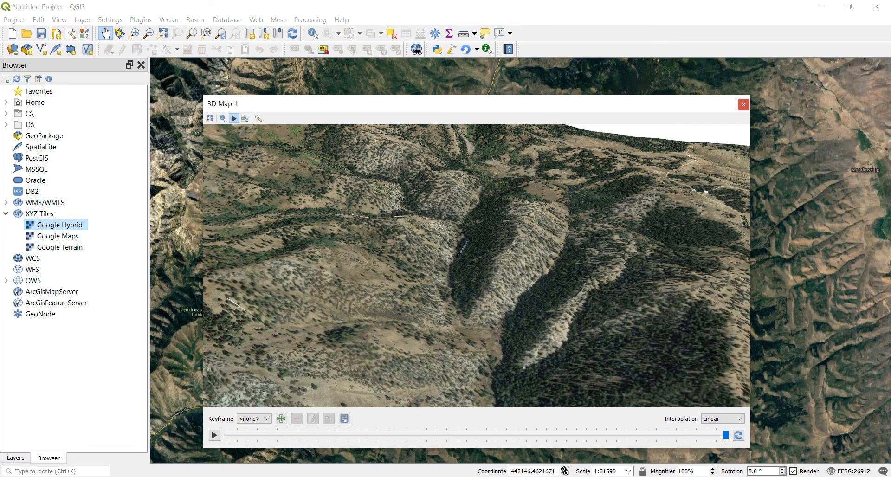
pyautogui.moveTo(77, 476)
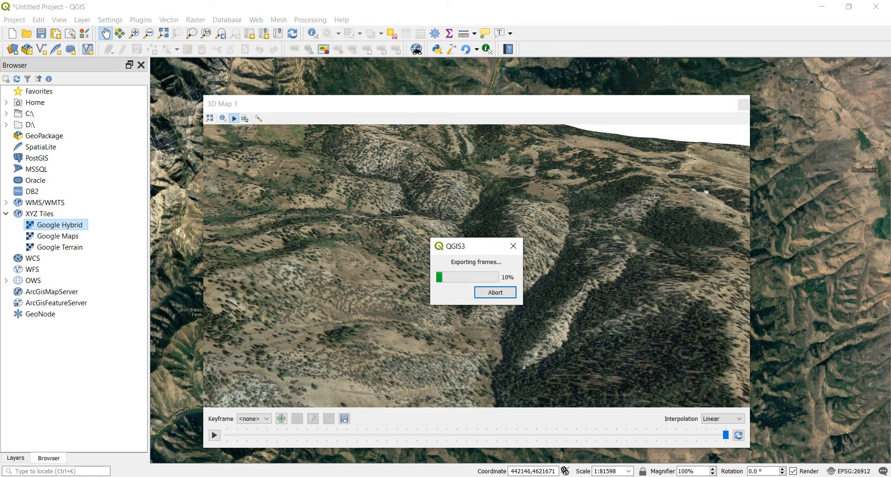
# Switch to GIMP and check its version in the program information
pyautogui.moveTo(289, 476)
pyautogui.click(288, 446)
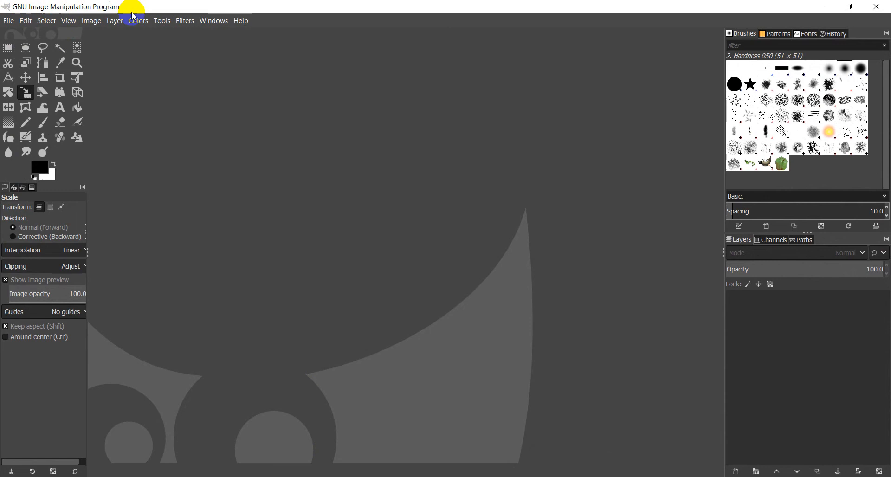
pyautogui.click(241, 21)
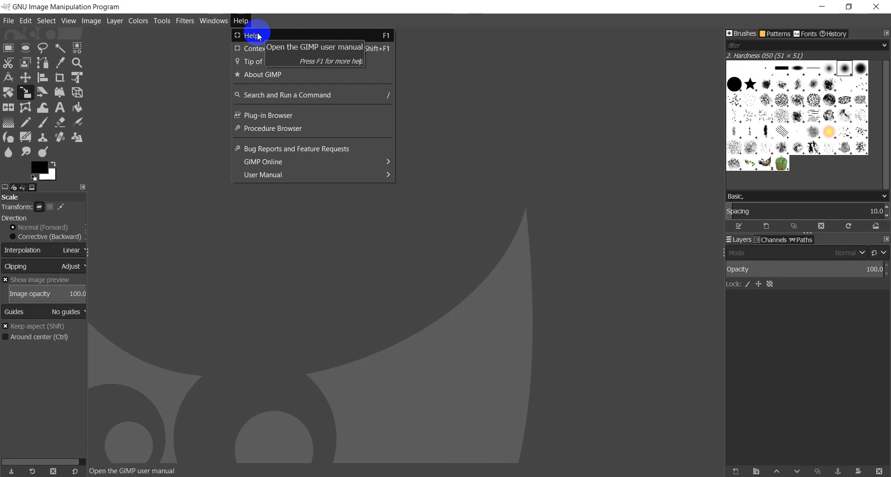
pyautogui.click(271, 75)
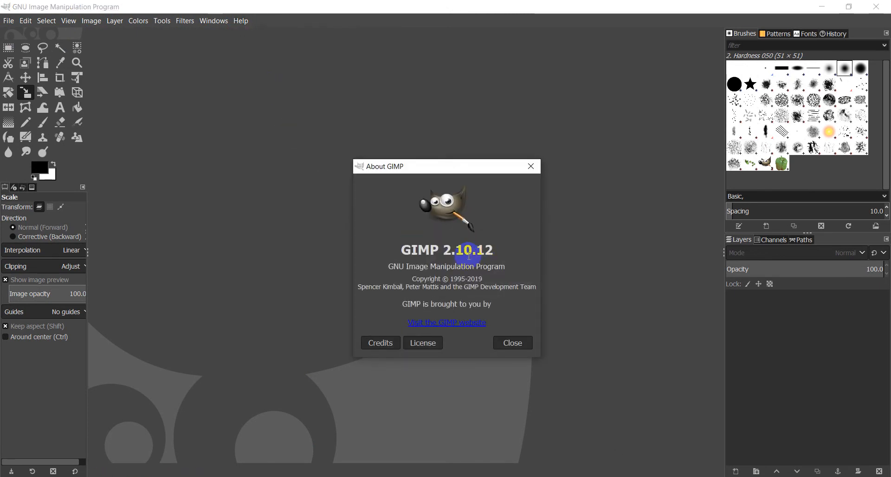
pyautogui.click(523, 171)
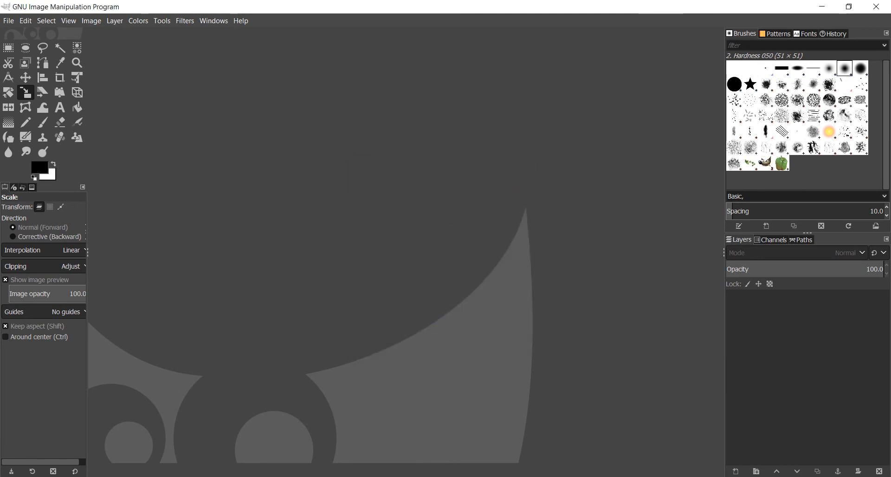
# Switch to QGIS to check the progress of the frame export, and return to GIMP
pyautogui.click(387, 476)
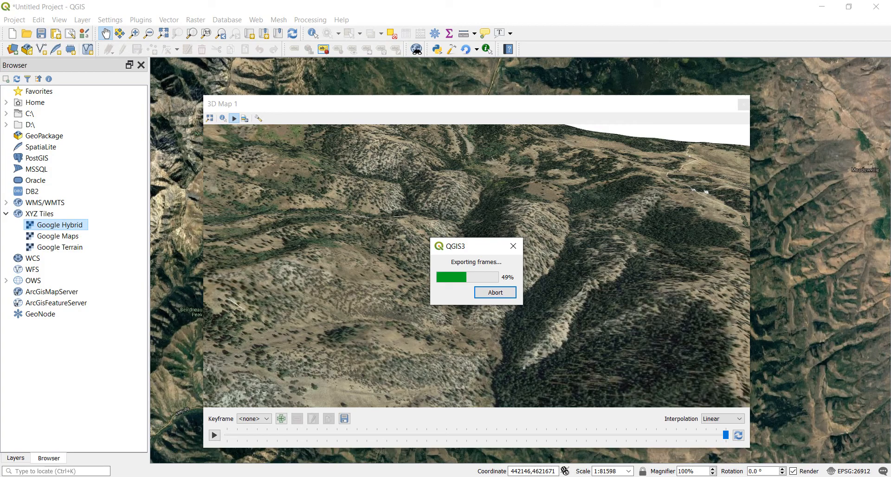
pyautogui.hotkey('alt', 'Tab')
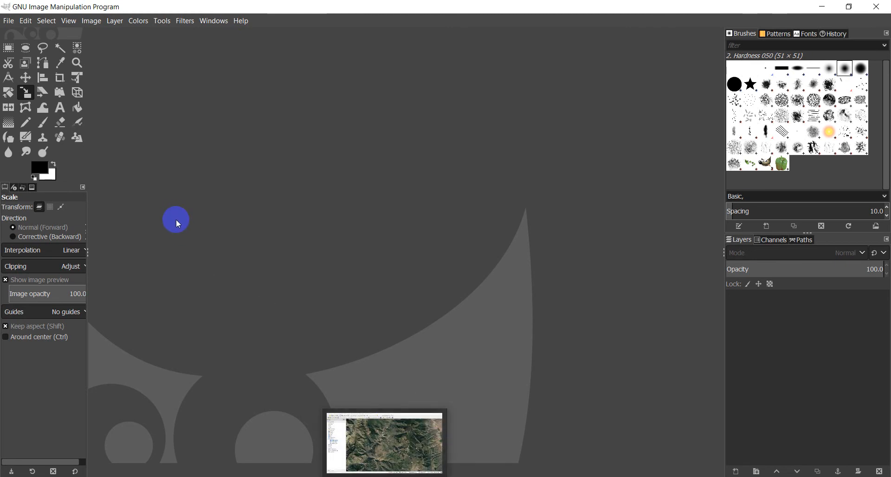
pyautogui.click(340, 476)
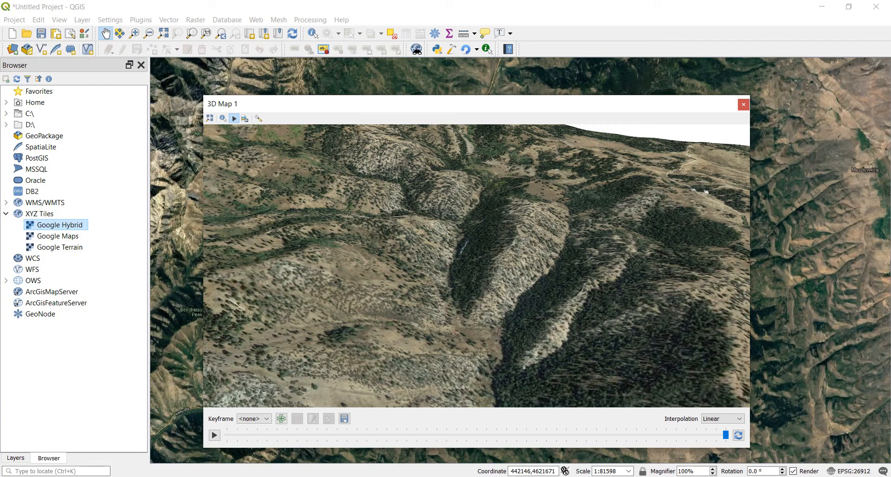
pyautogui.click(364, 476)
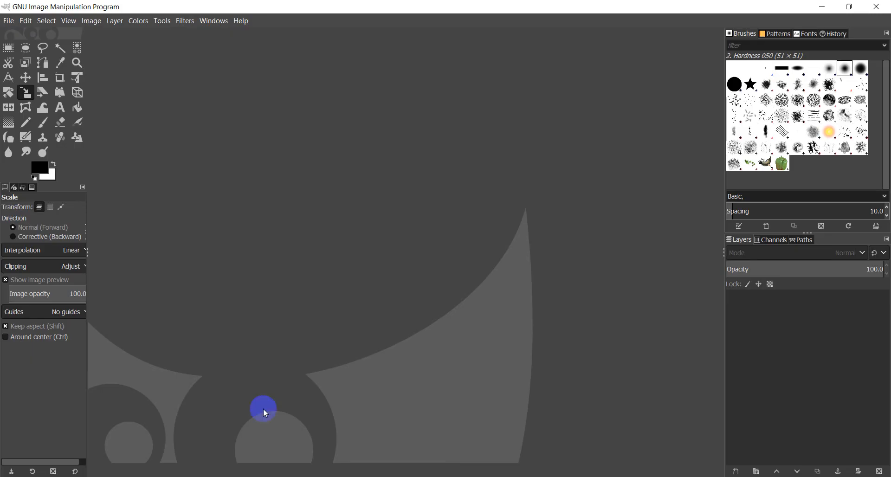
# Open the first animation frame, 0001.jpg, from the C:\temp\video folder
pyautogui.click(10, 21)
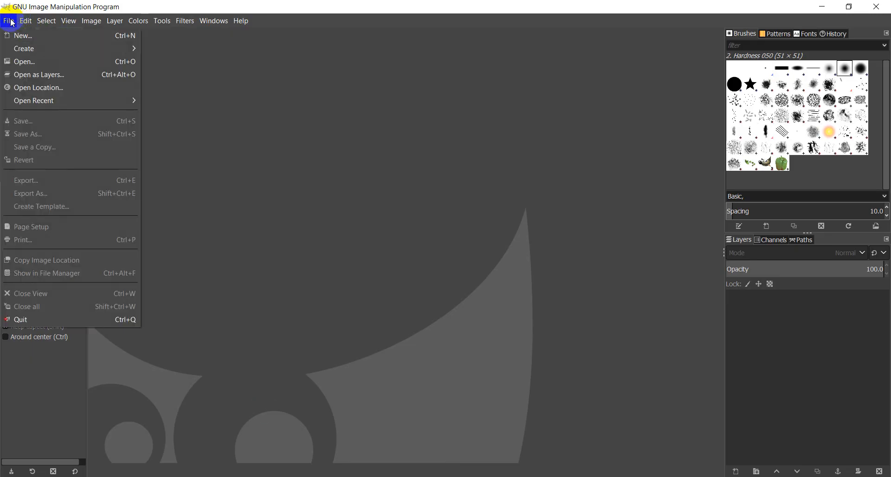
pyautogui.click(32, 61)
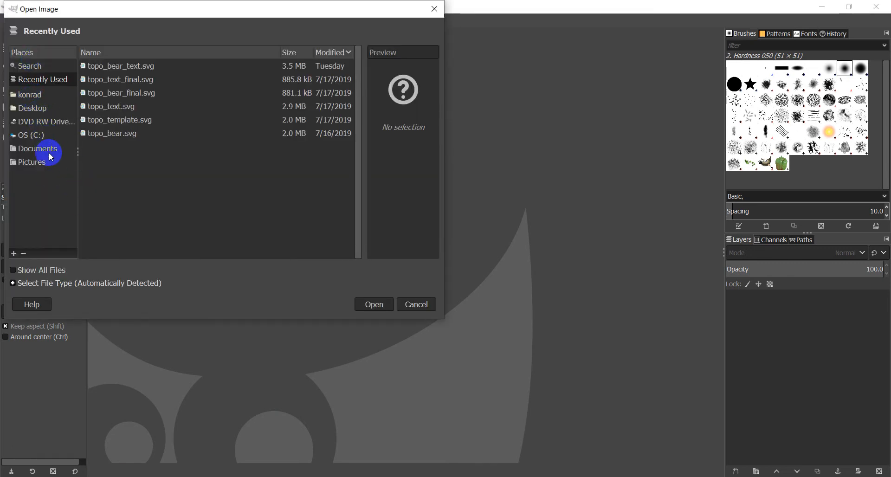
pyautogui.click(44, 138)
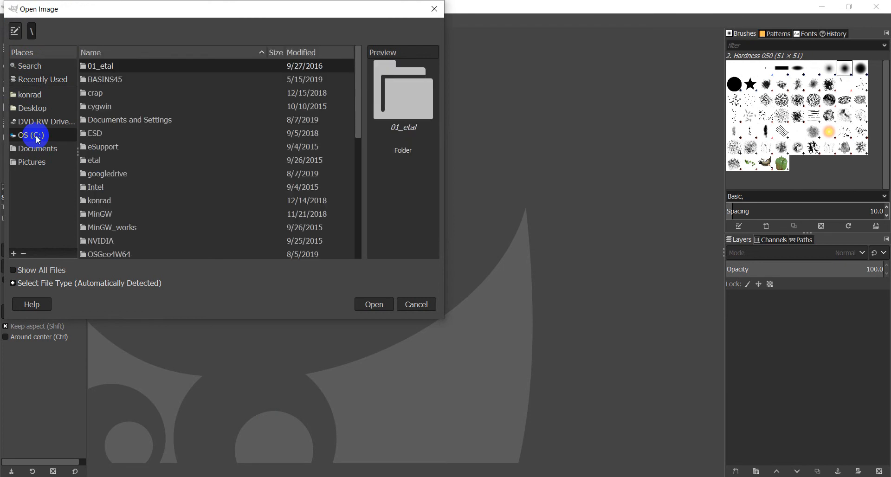
pyautogui.scroll(-5, 115, 168)
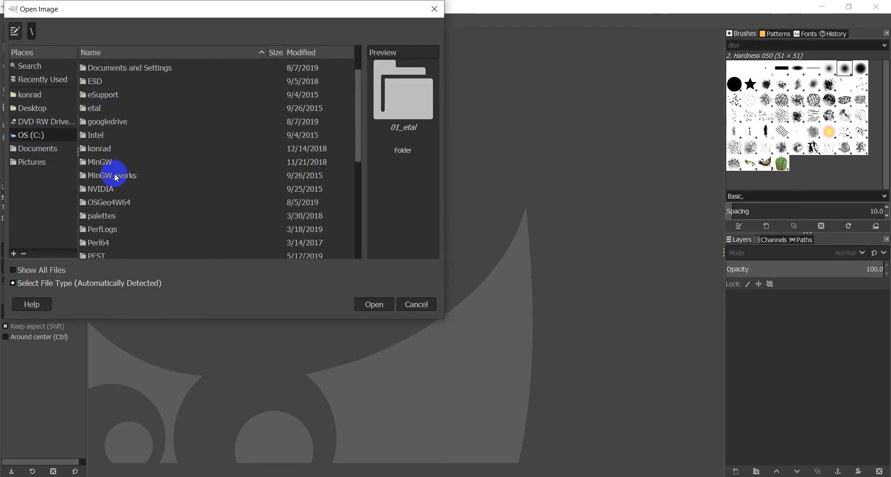
pyautogui.scroll(-2, 116, 178)
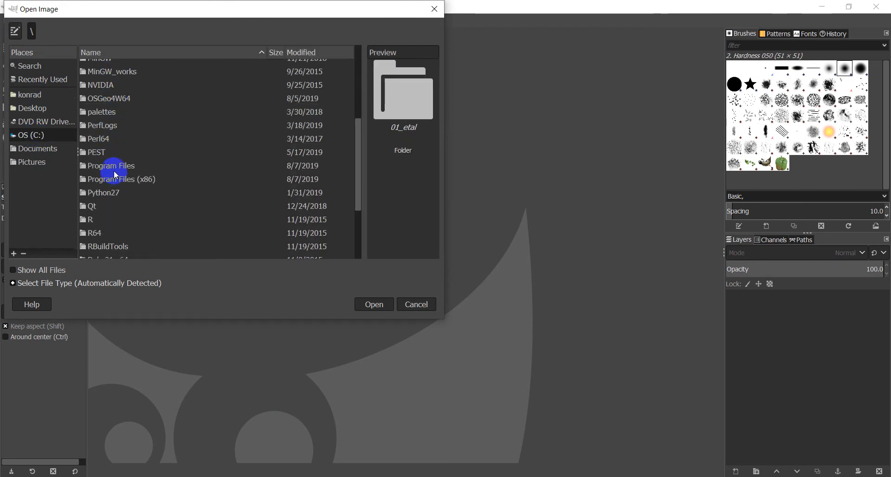
pyautogui.scroll(-2, 115, 175)
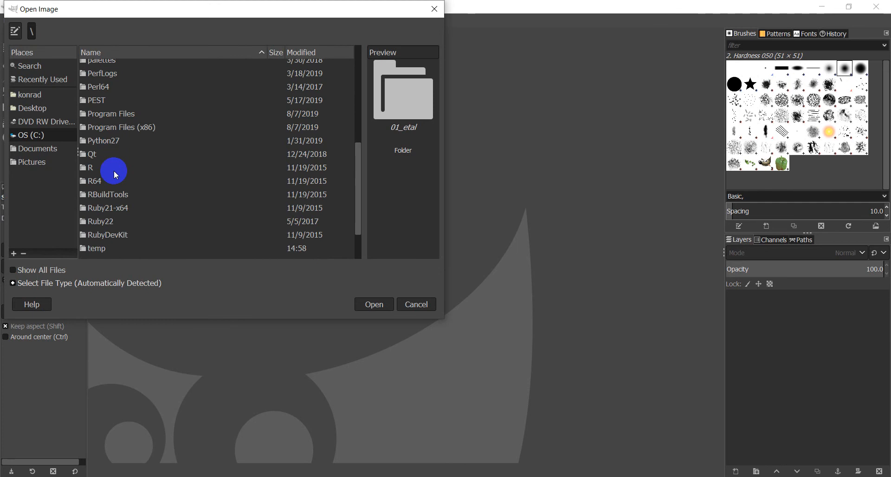
pyautogui.doubleClick(96, 250)
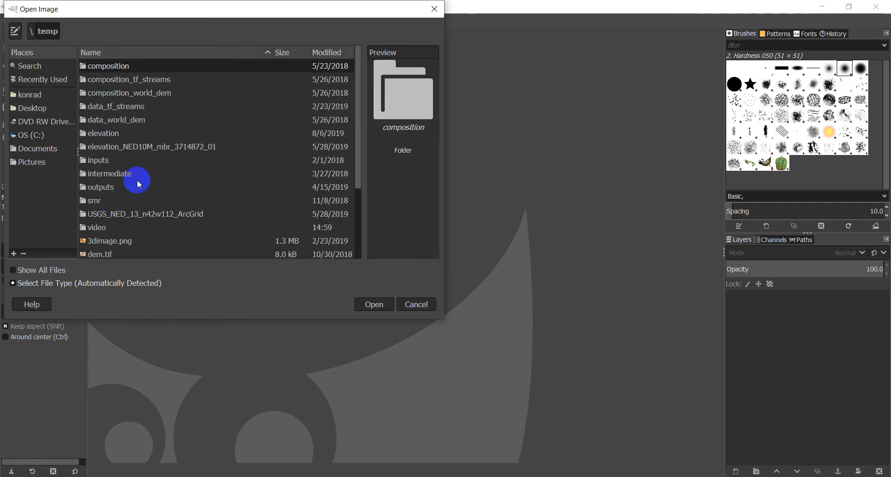
pyautogui.doubleClick(100, 227)
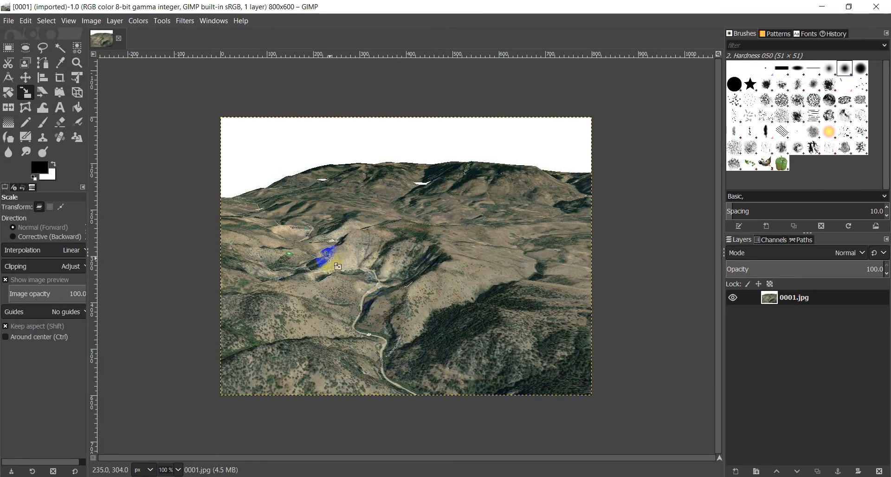
# Open the frames 0002.jpg to 0151.jpg from the video folder as layers of the current image
pyautogui.click(9, 21)
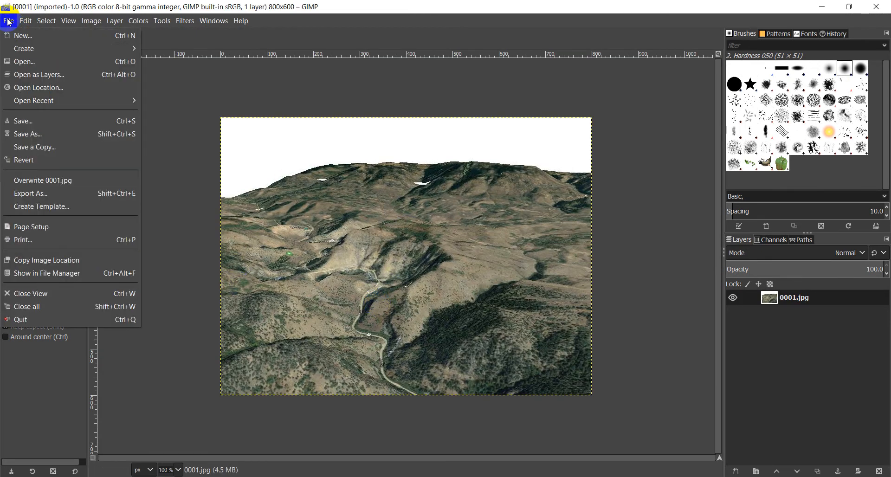
pyautogui.click(39, 75)
pyautogui.click(106, 81)
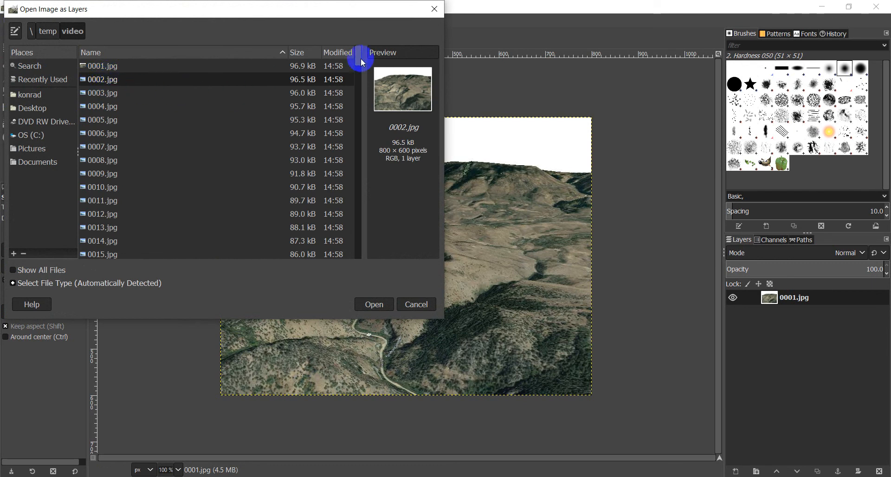
pyautogui.moveTo(356, 54); pyautogui.dragTo(355, 276)
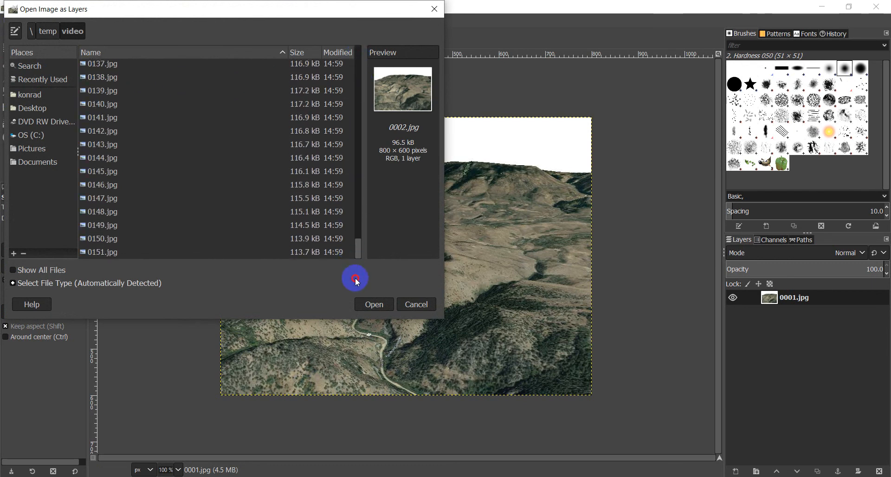
pyautogui.click(107, 252)
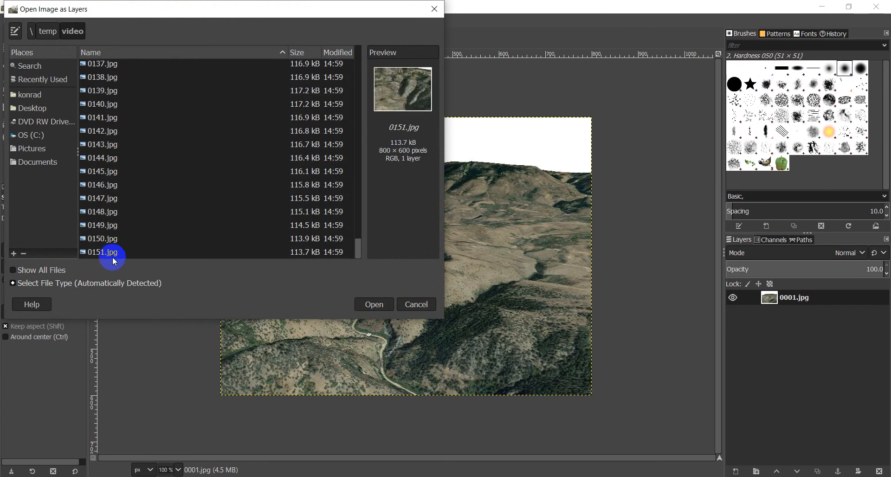
pyautogui.click(386, 308)
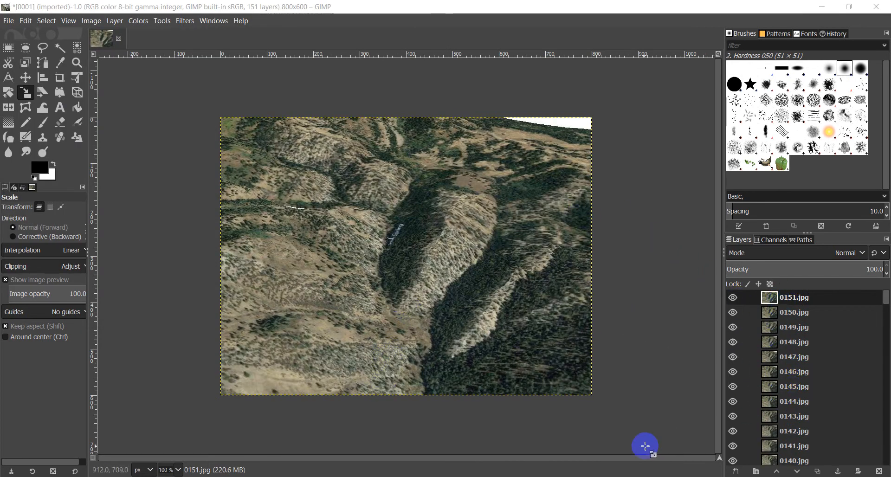
# Open the animation playback for the layered image and set its frame rate to 30 fps
pyautogui.click(185, 22)
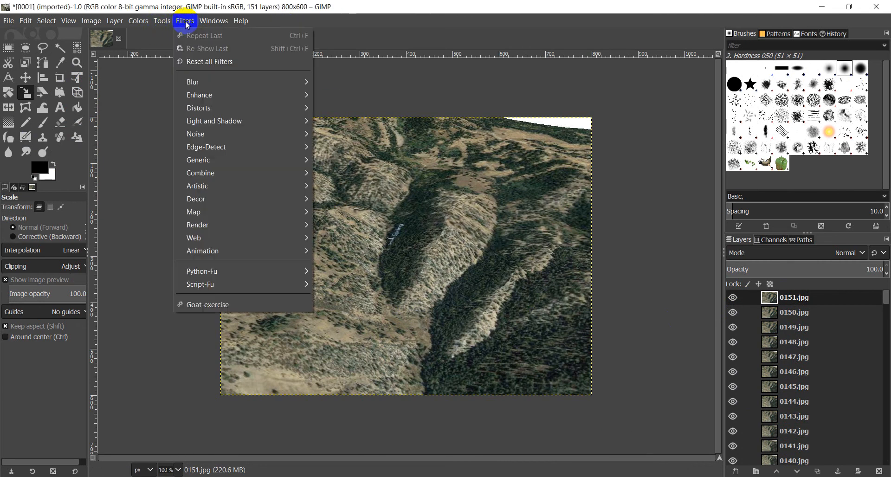
pyautogui.moveTo(306, 256)
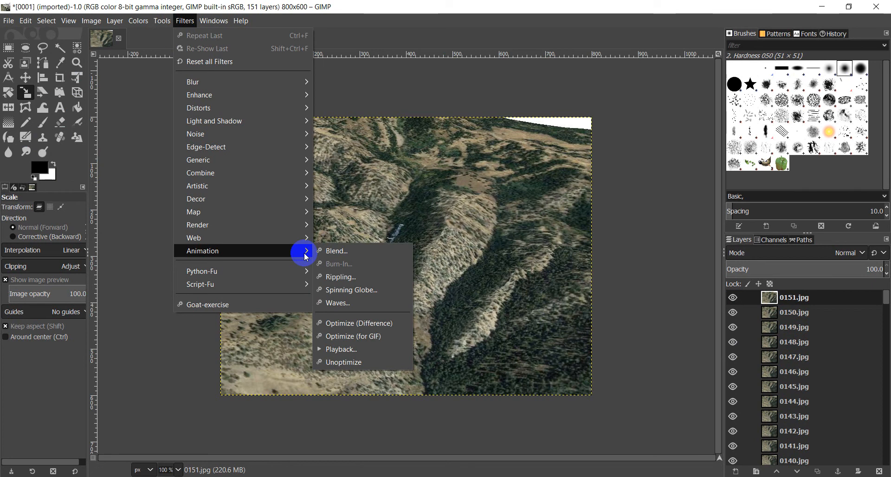
pyautogui.click(342, 349)
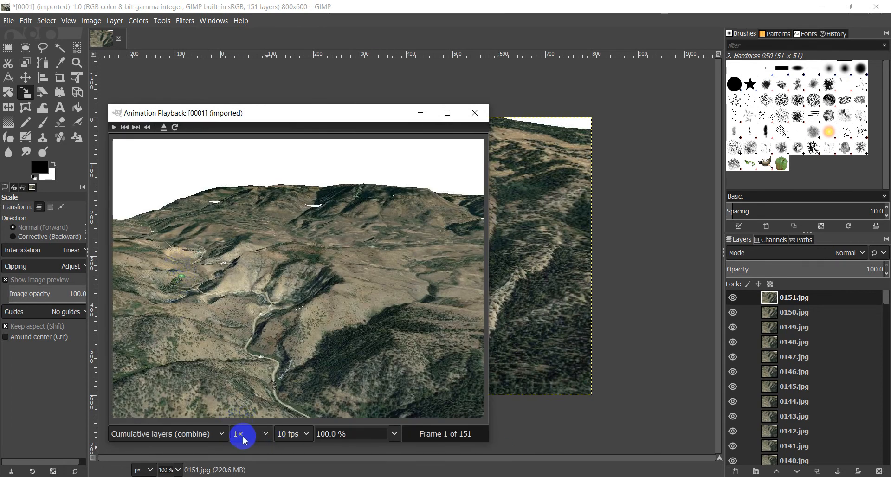
pyautogui.click(306, 435)
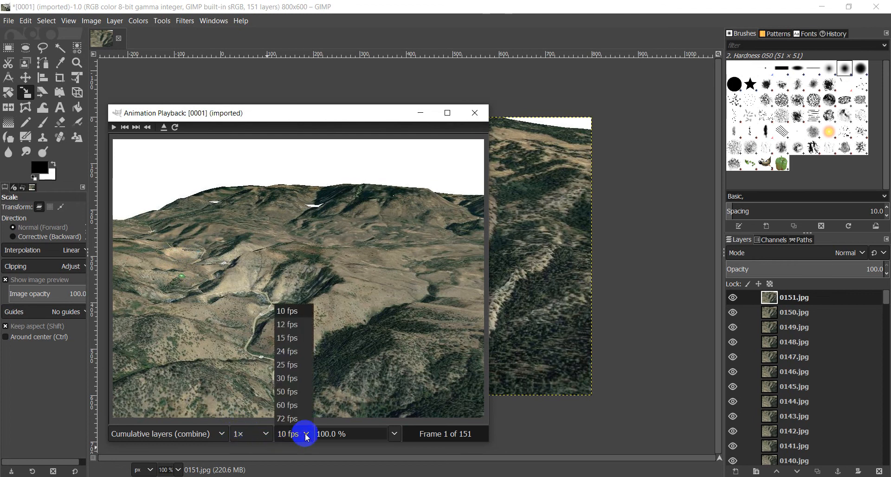
pyautogui.click(293, 379)
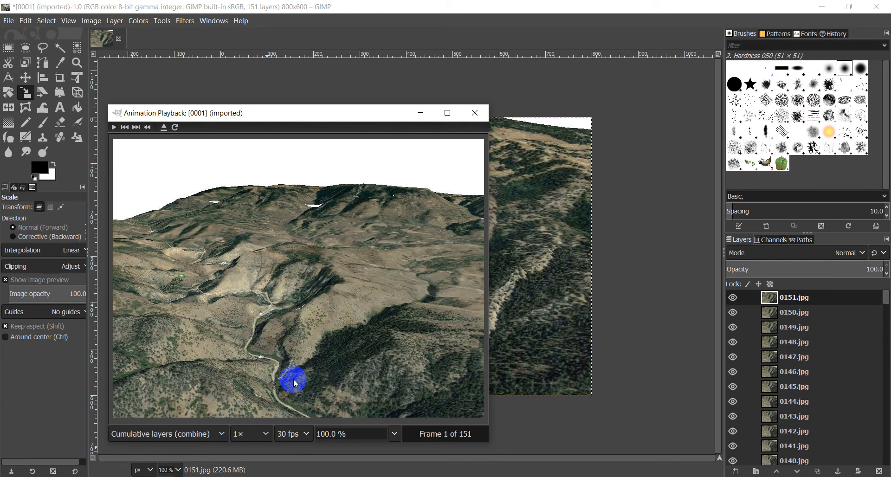
# Play the frames in the animation preview and pause the playback
pyautogui.click(113, 129)
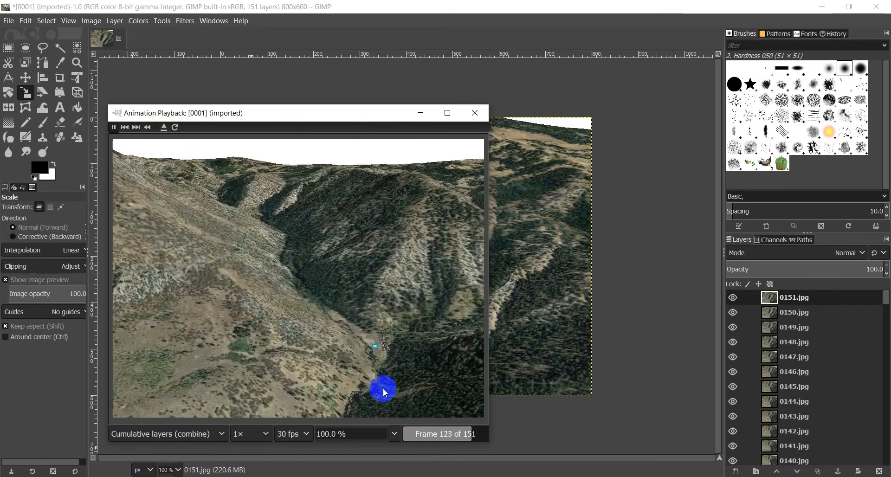
pyautogui.click(112, 127)
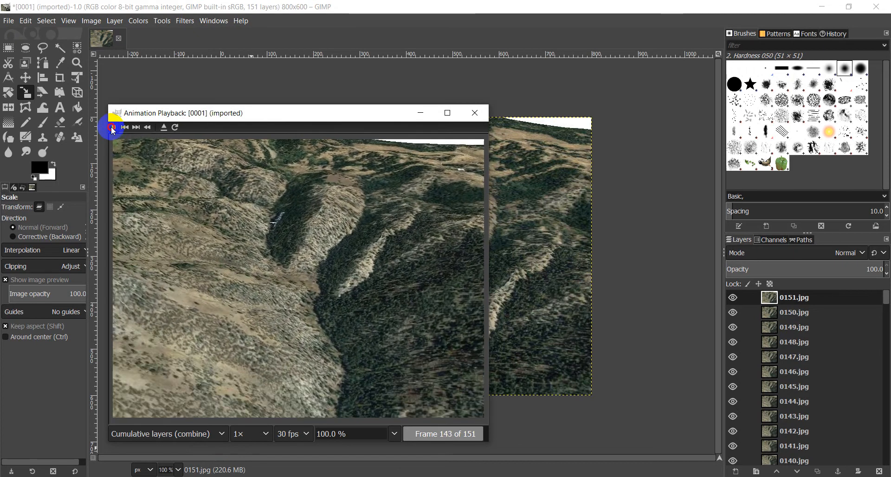
pyautogui.click(254, 261)
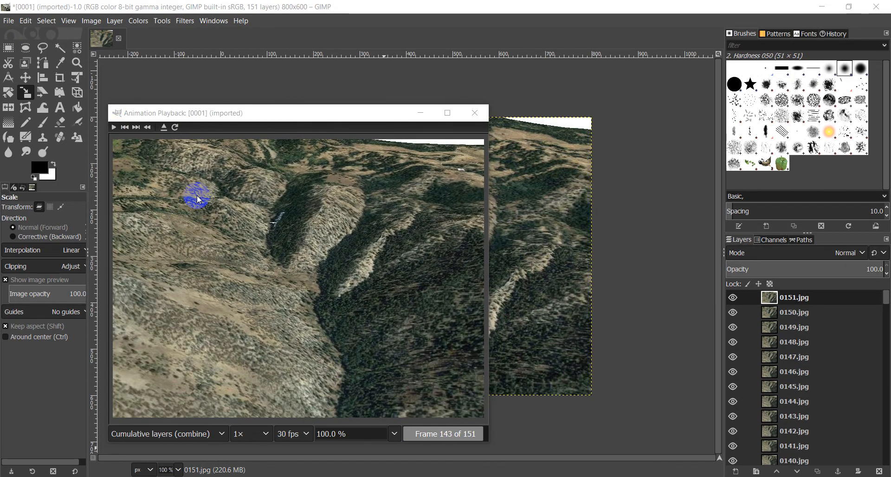
# Export the layered image as animation.gif in the C:\temp\video folder
pyautogui.click(10, 22)
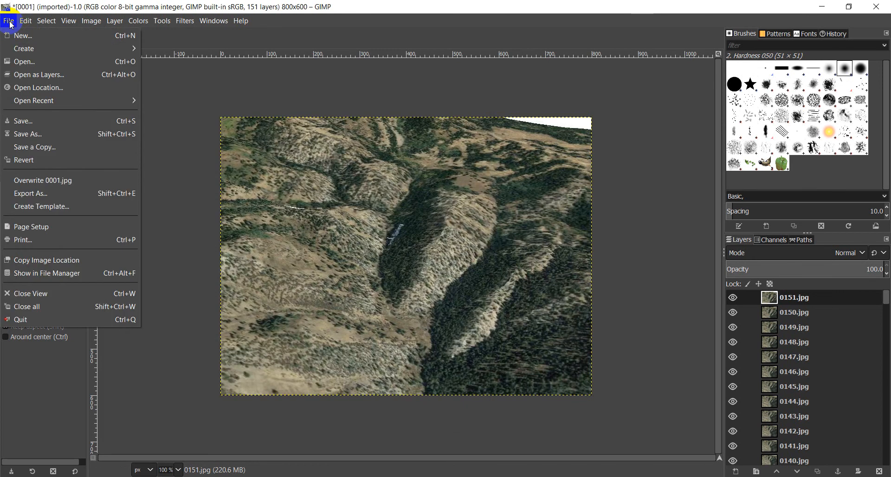
pyautogui.click(69, 194)
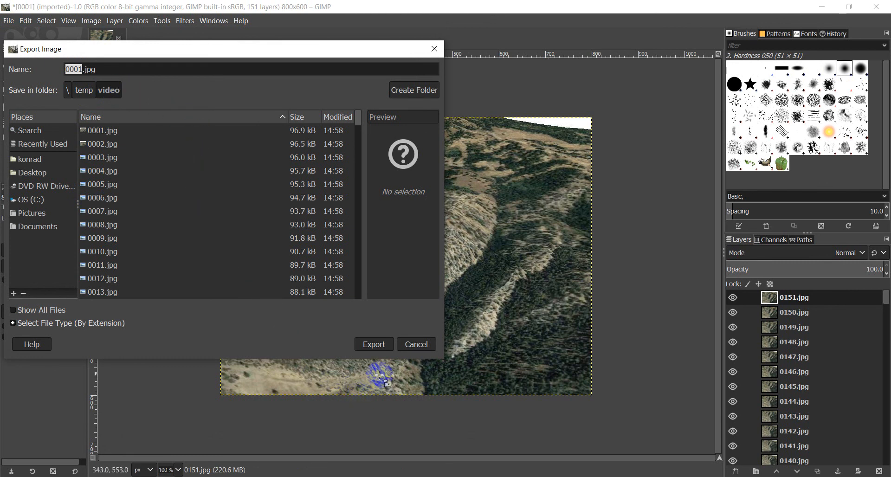
pyautogui.click(375, 346)
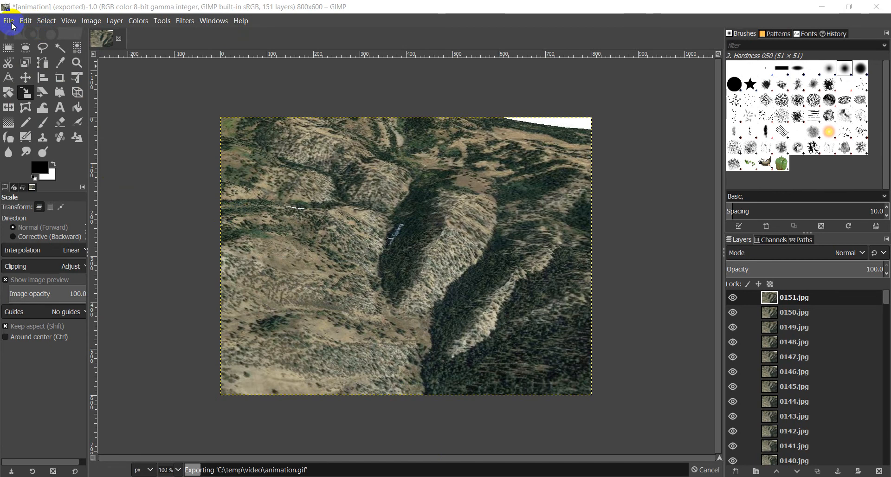
# Export the image as animation.gif again, with the As animation and Loop forever options enabled
pyautogui.click(9, 22)
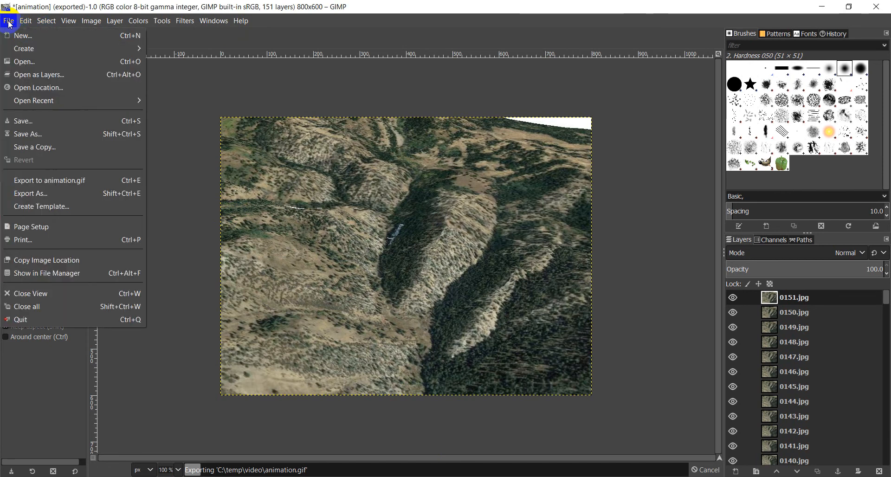
pyautogui.click(49, 192)
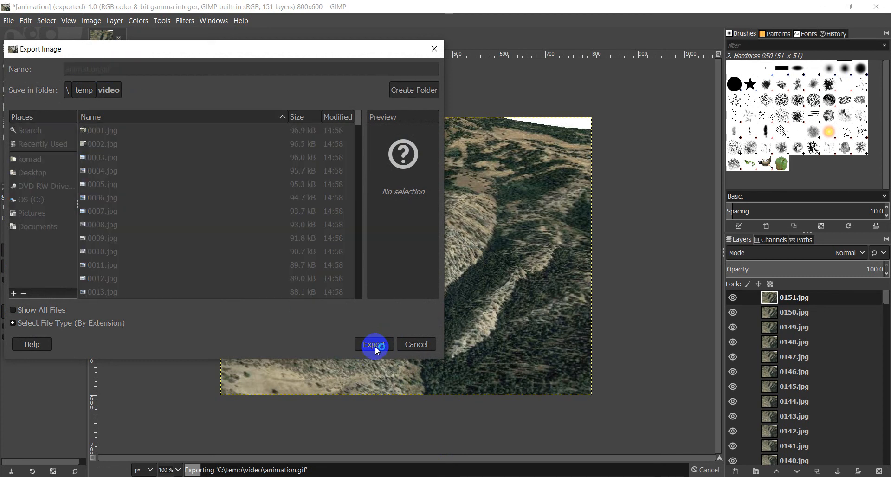
pyautogui.click(347, 264)
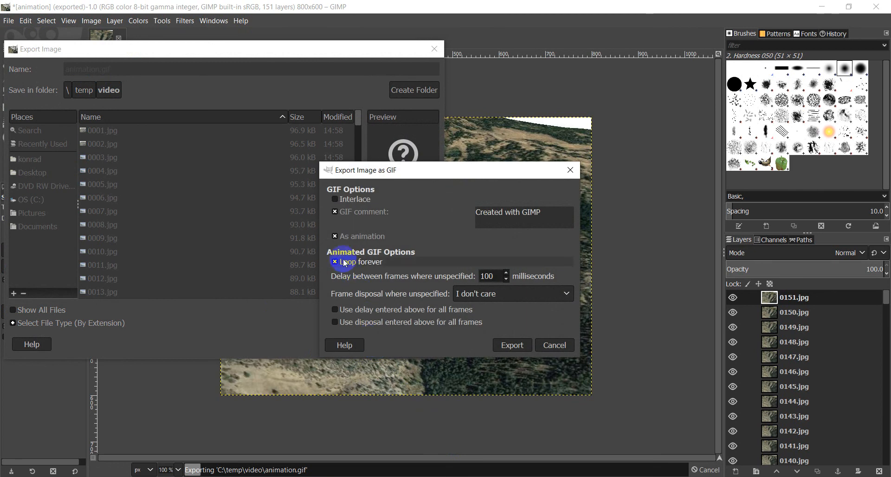
pyautogui.click(336, 237)
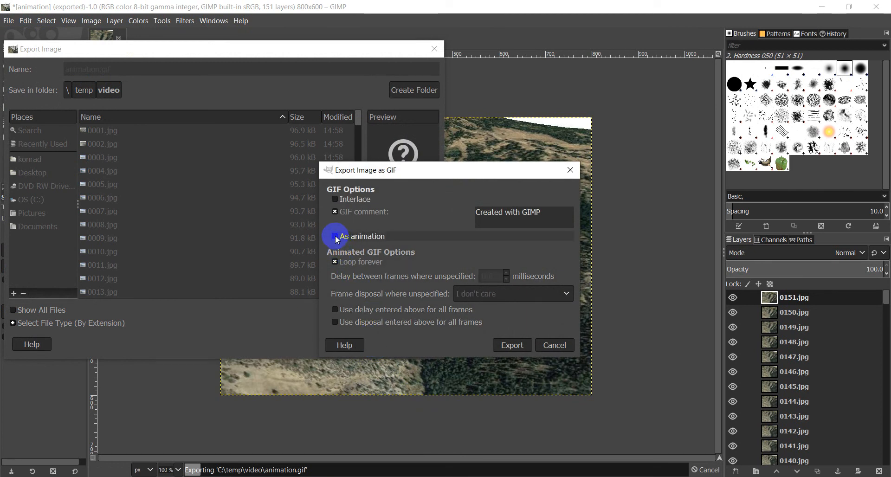
pyautogui.click(335, 237)
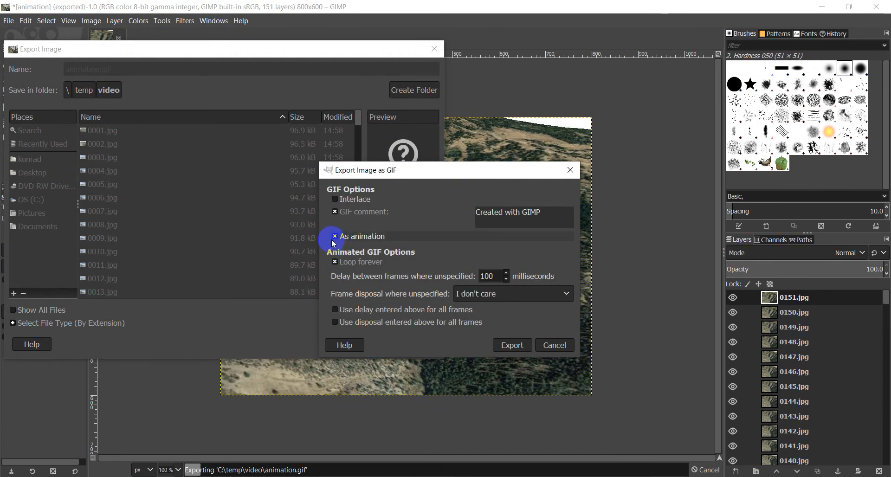
pyautogui.click(335, 237)
pyautogui.click(336, 236)
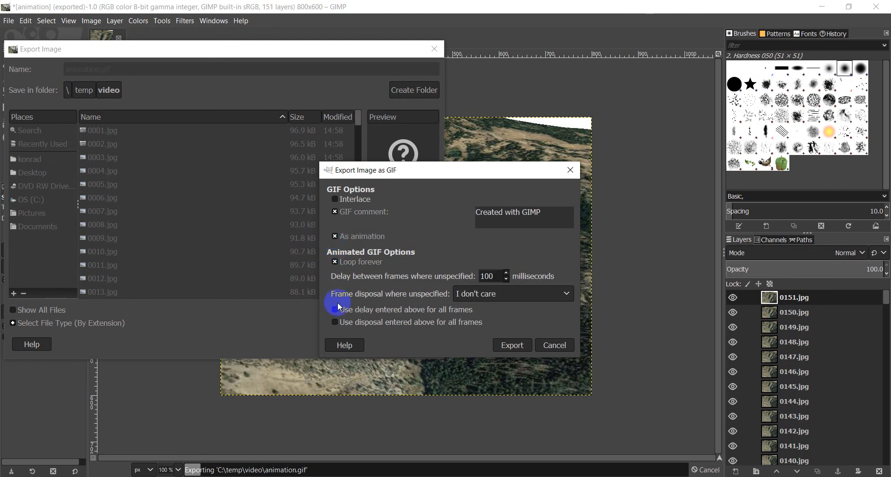
pyautogui.click(513, 345)
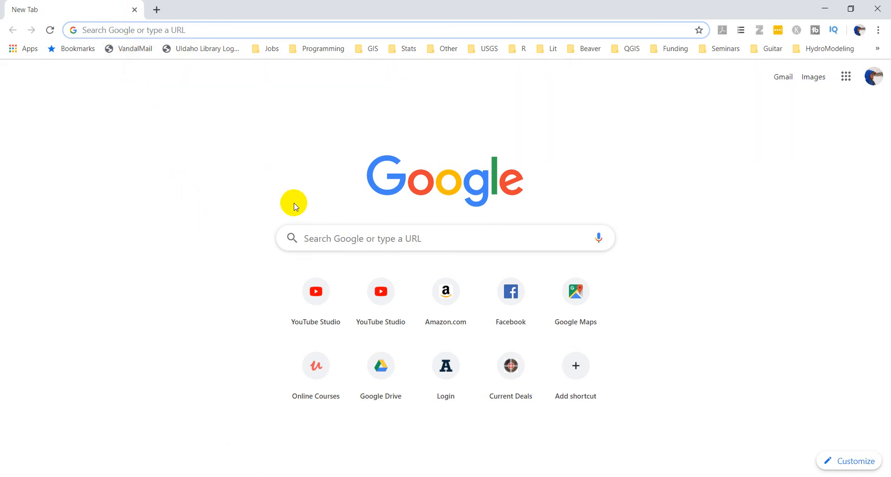
# Switch to the video folder in File Explorer and open animation.gif in the Chrome browser window to play it
pyautogui.hotkey('alt', 'Tab')
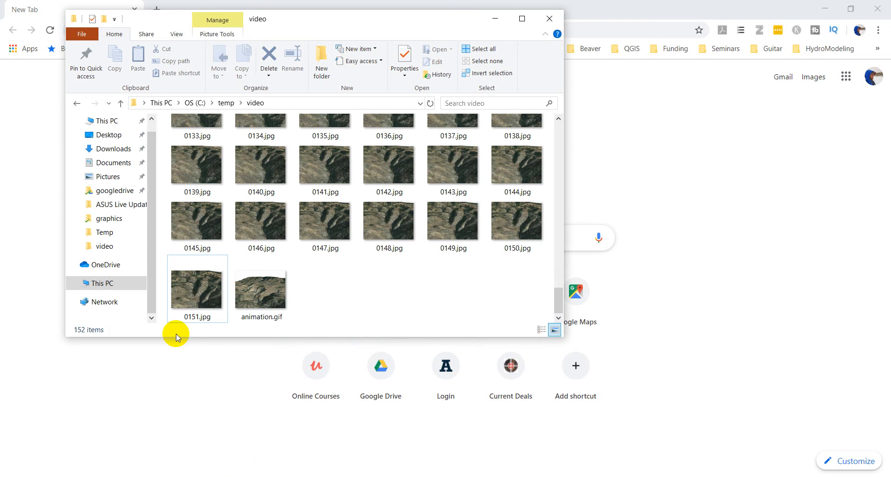
pyautogui.click(268, 298)
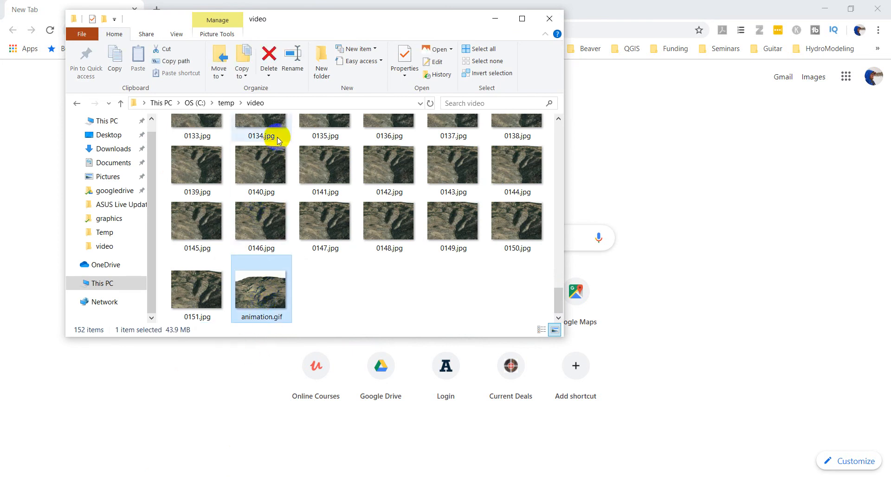
pyautogui.moveTo(265, 300); pyautogui.dragTo(746, 213)
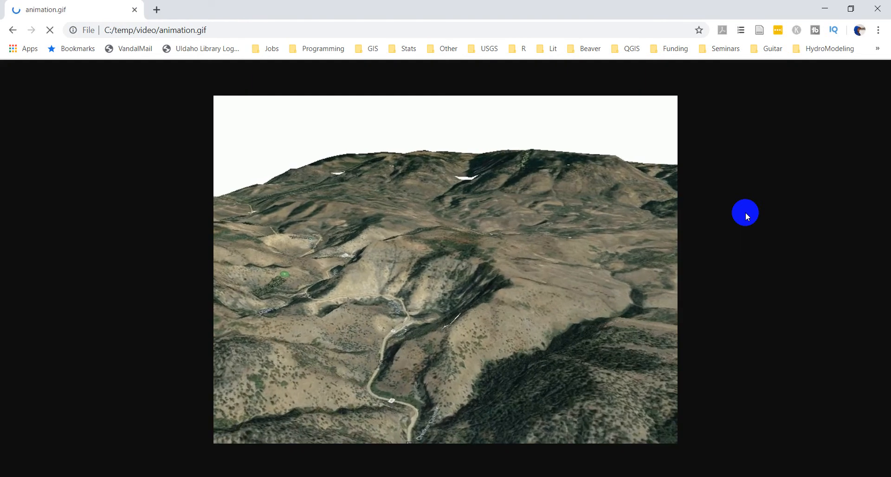